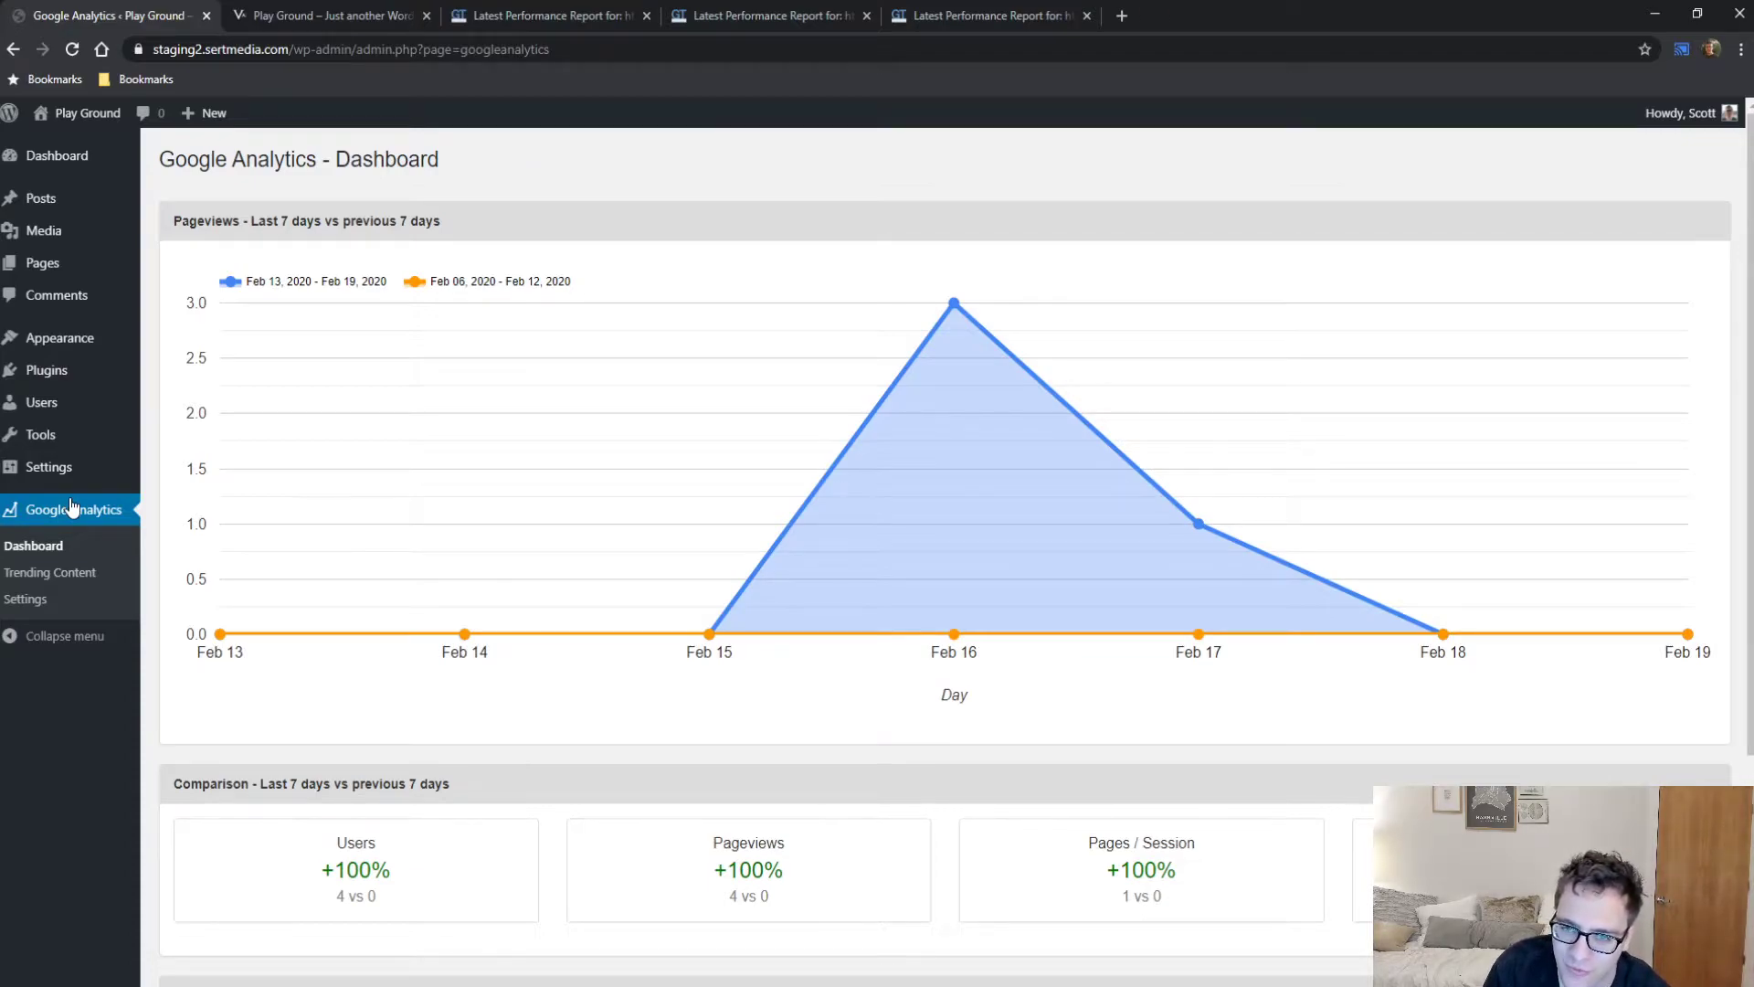
- Open the Google Analytics plugin settings and start Google re-authentication to bring up the access code prompt
mouse_move(80, 479)
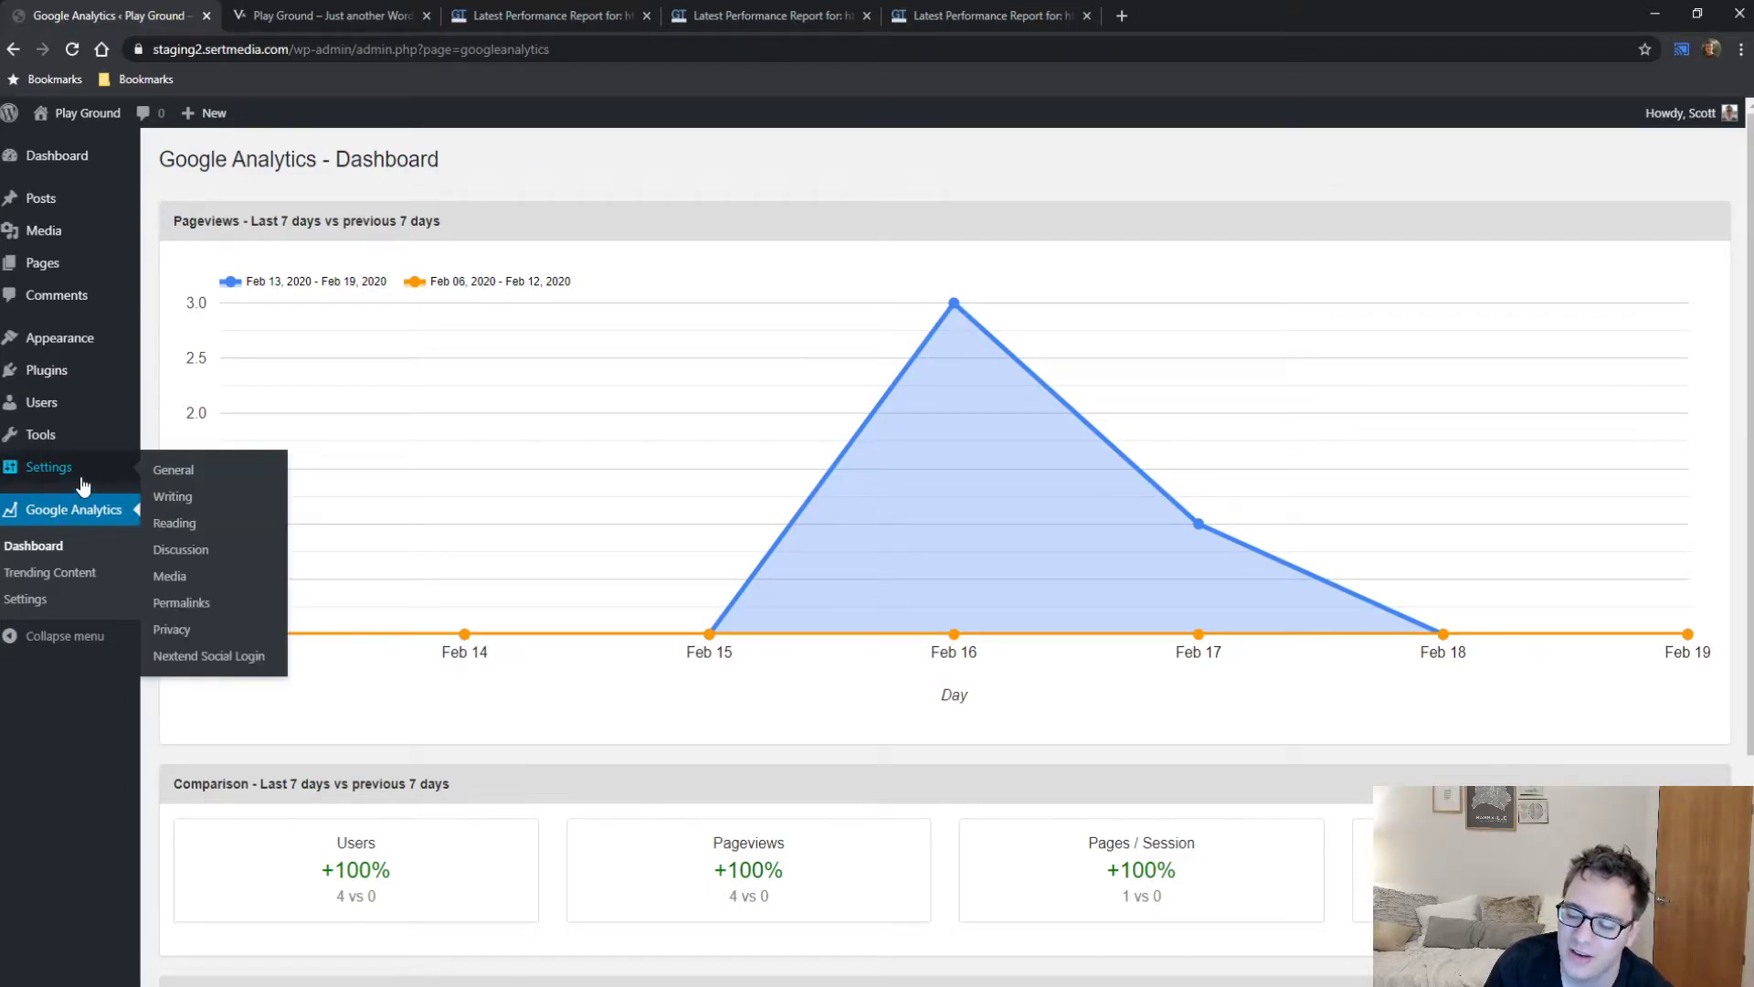
left_click(61, 595)
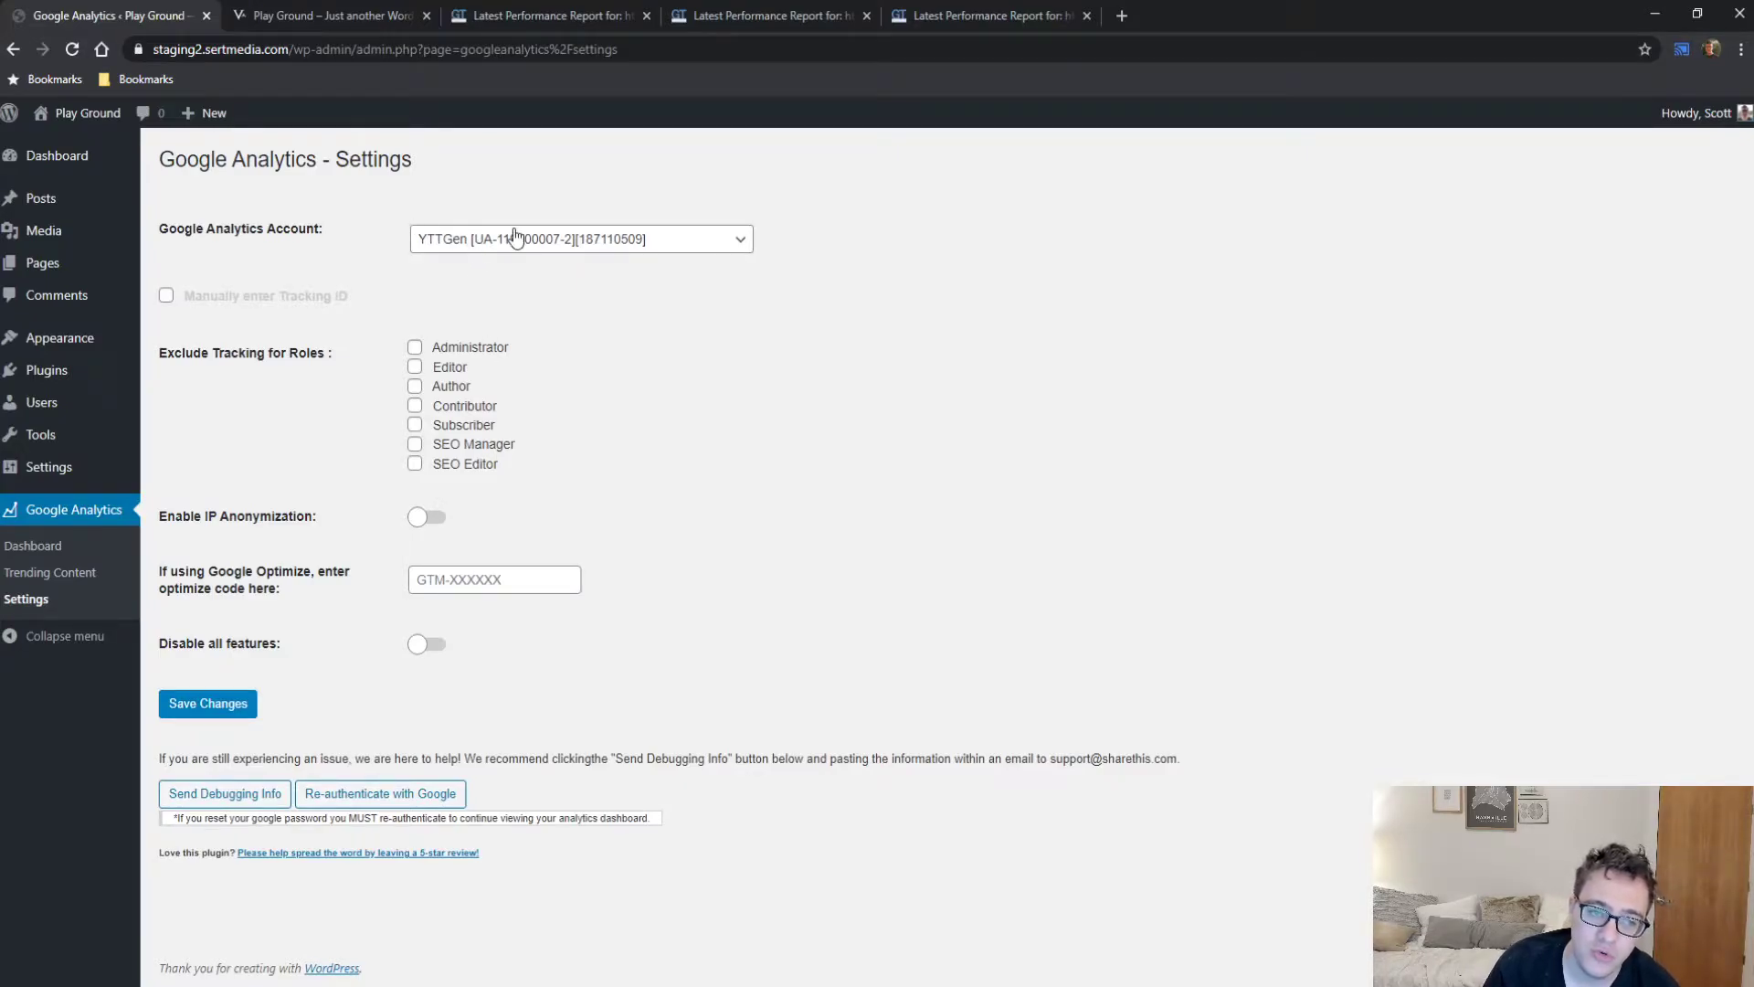
left_click(400, 798)
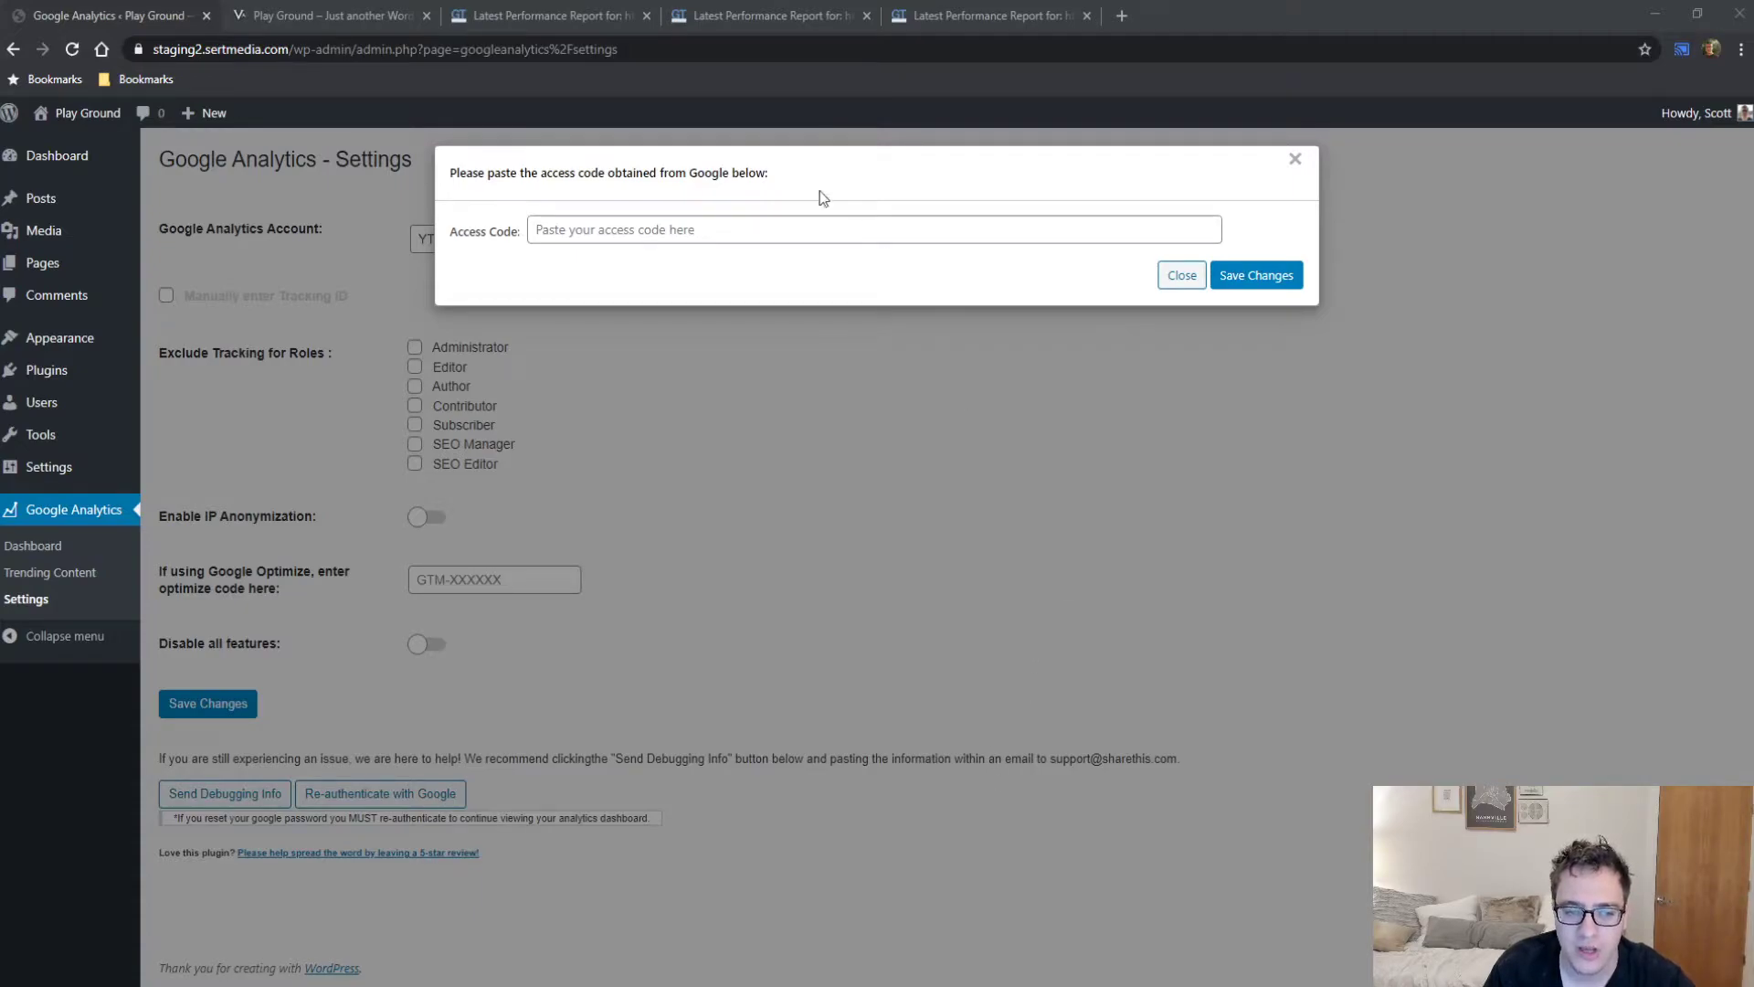
- Paste the Google access code and submit it to reconnect the plugin
left_click(727, 230)
left_click(1259, 285)
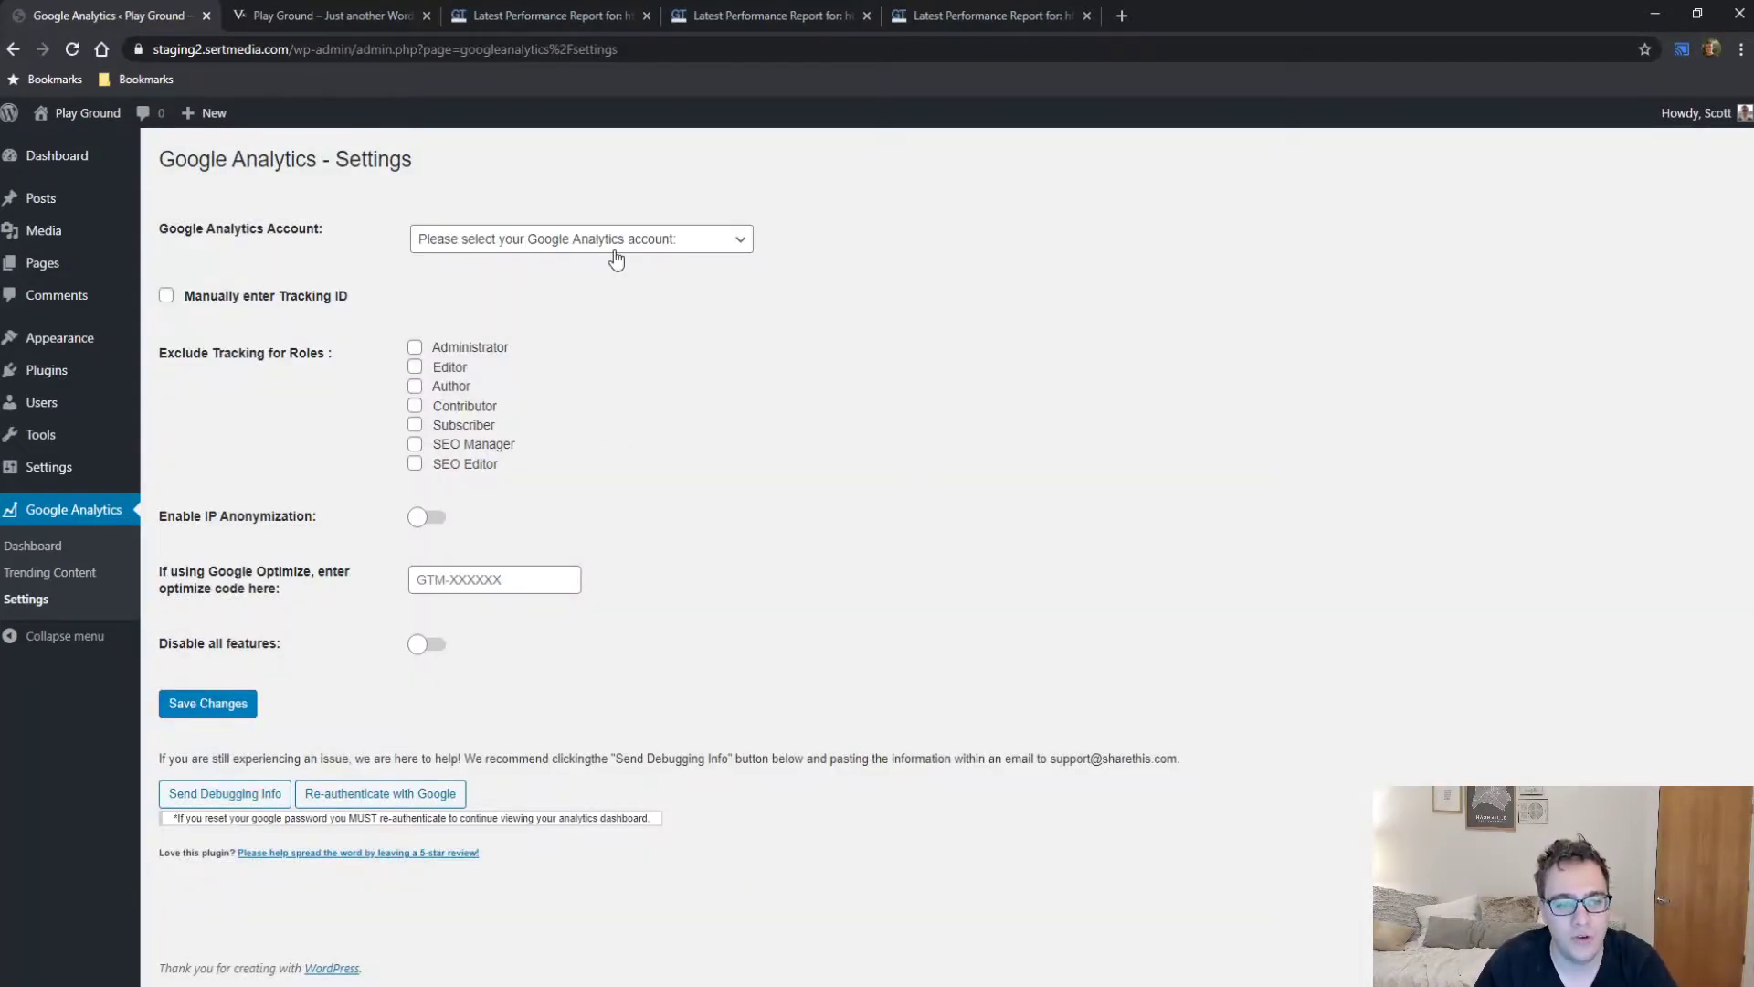
- Select YTTGen as the Google Analytics account and save
left_click(618, 256)
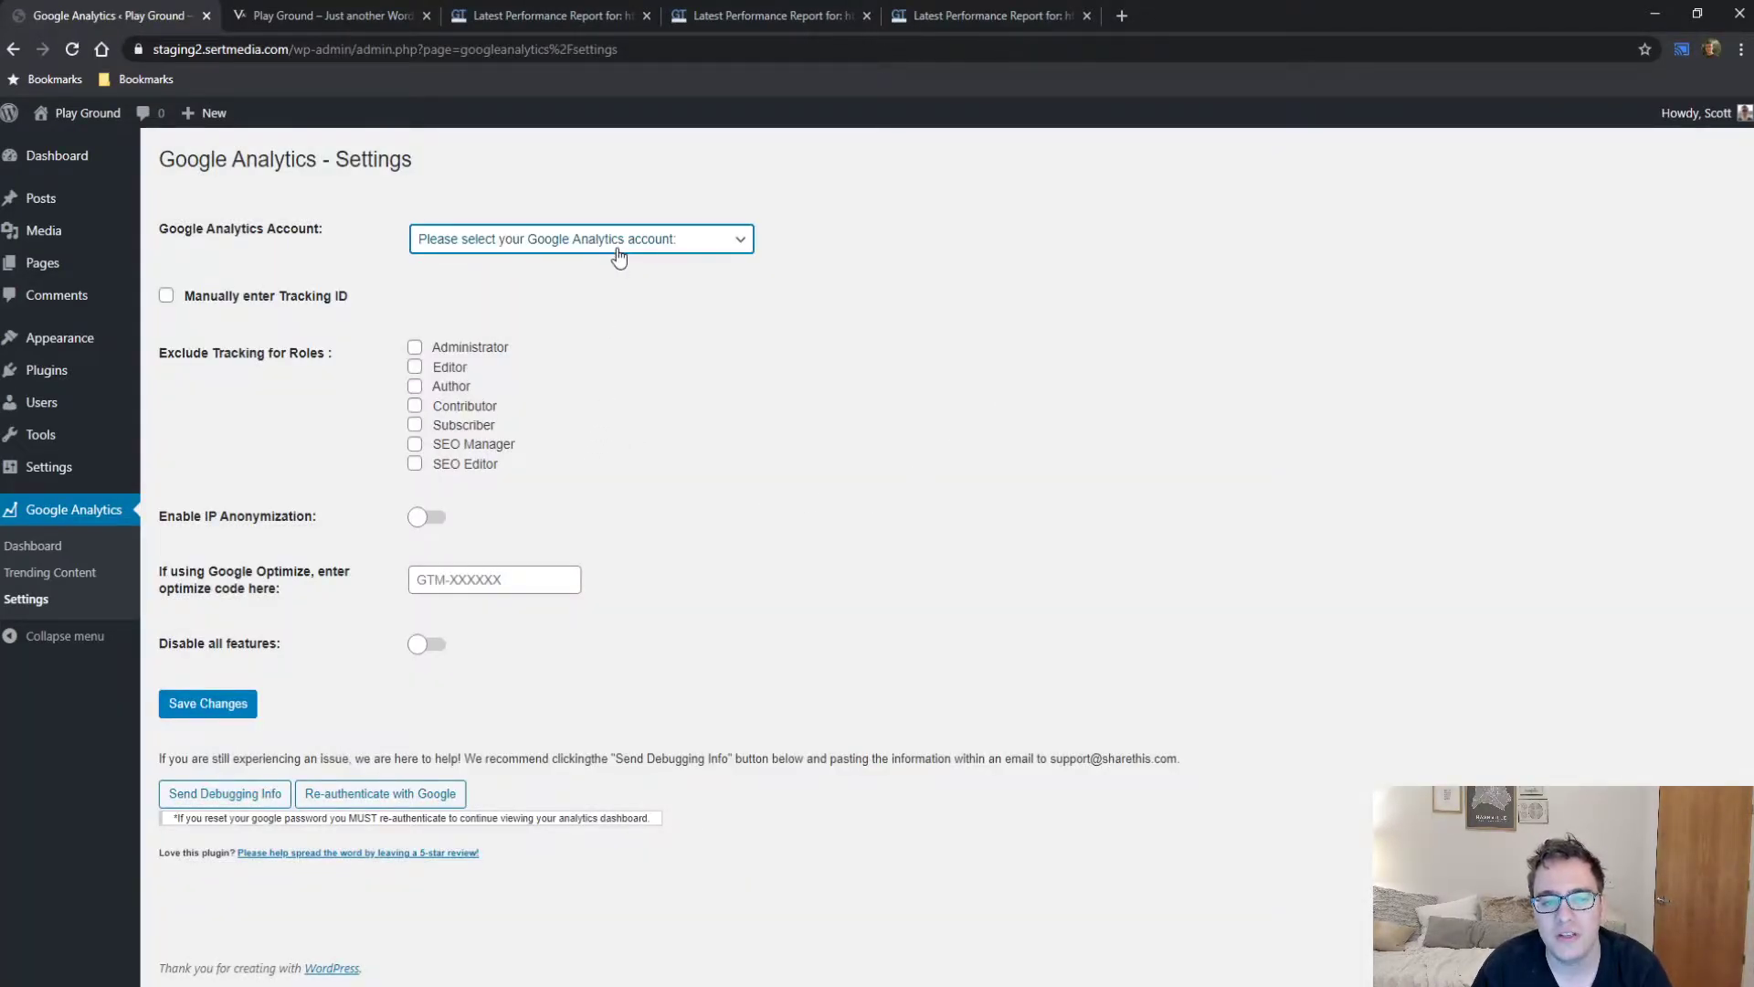
left_click(491, 394)
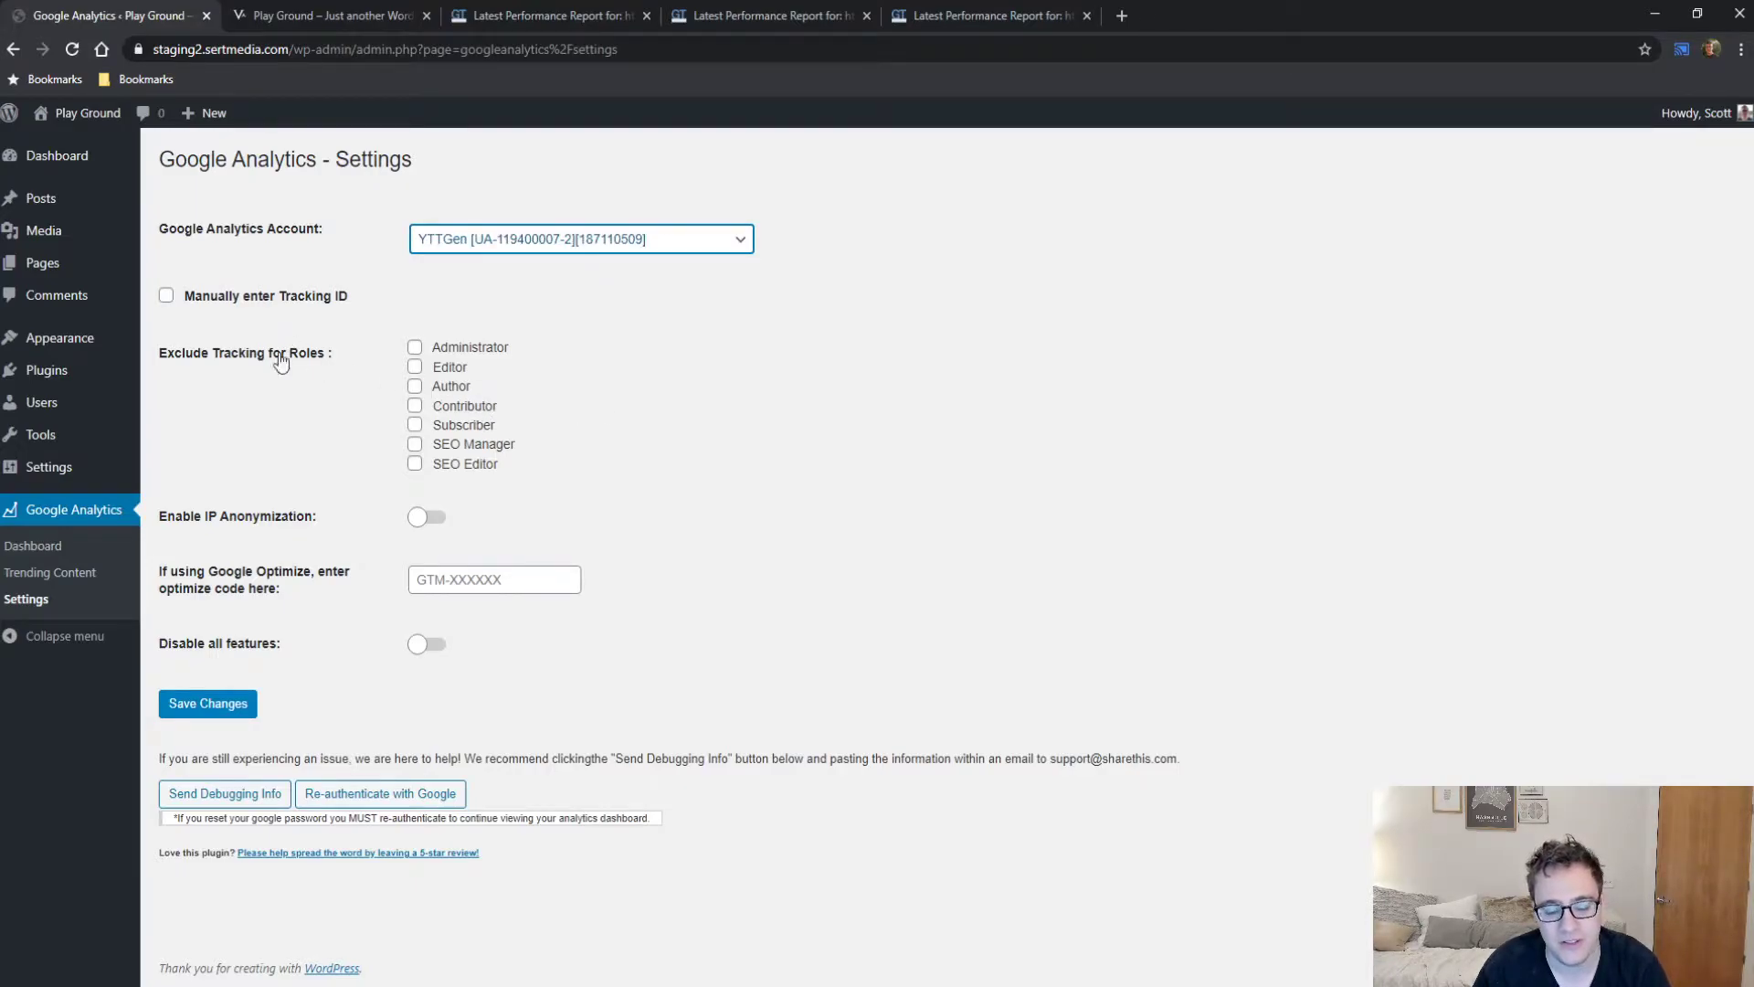
left_click(221, 710)
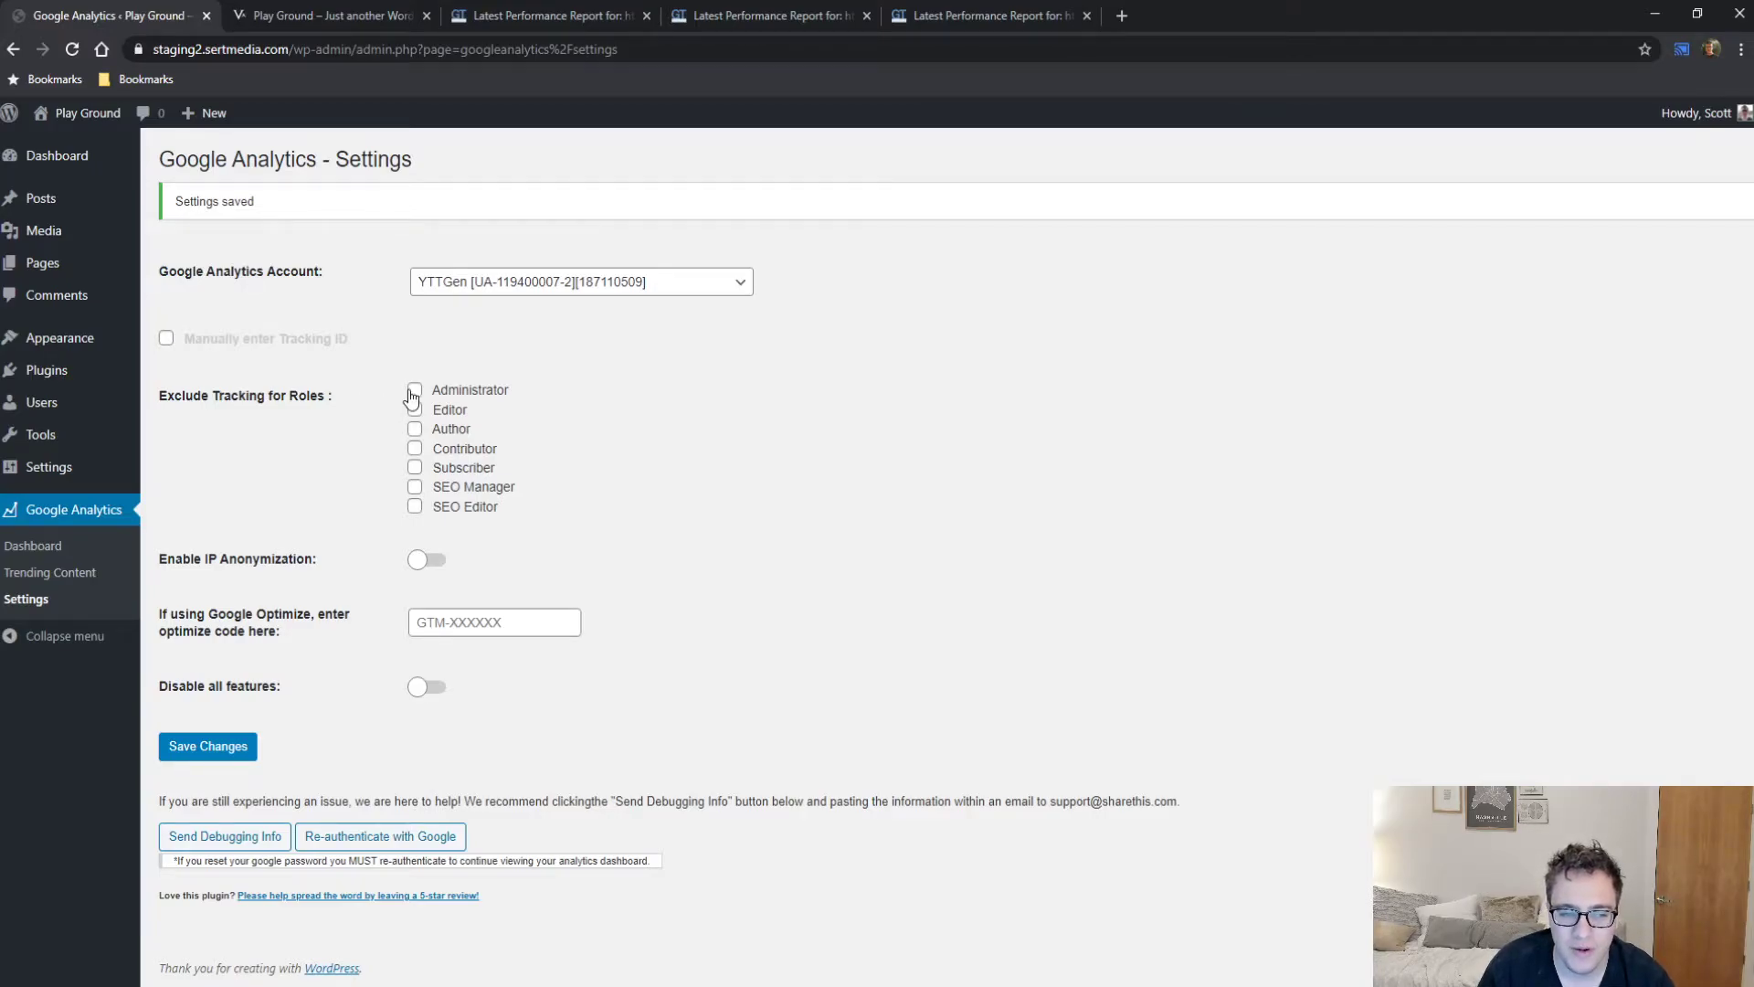
- Exclude the Administrator role from tracking, keep all plugin features enabled, and save
left_click(414, 393)
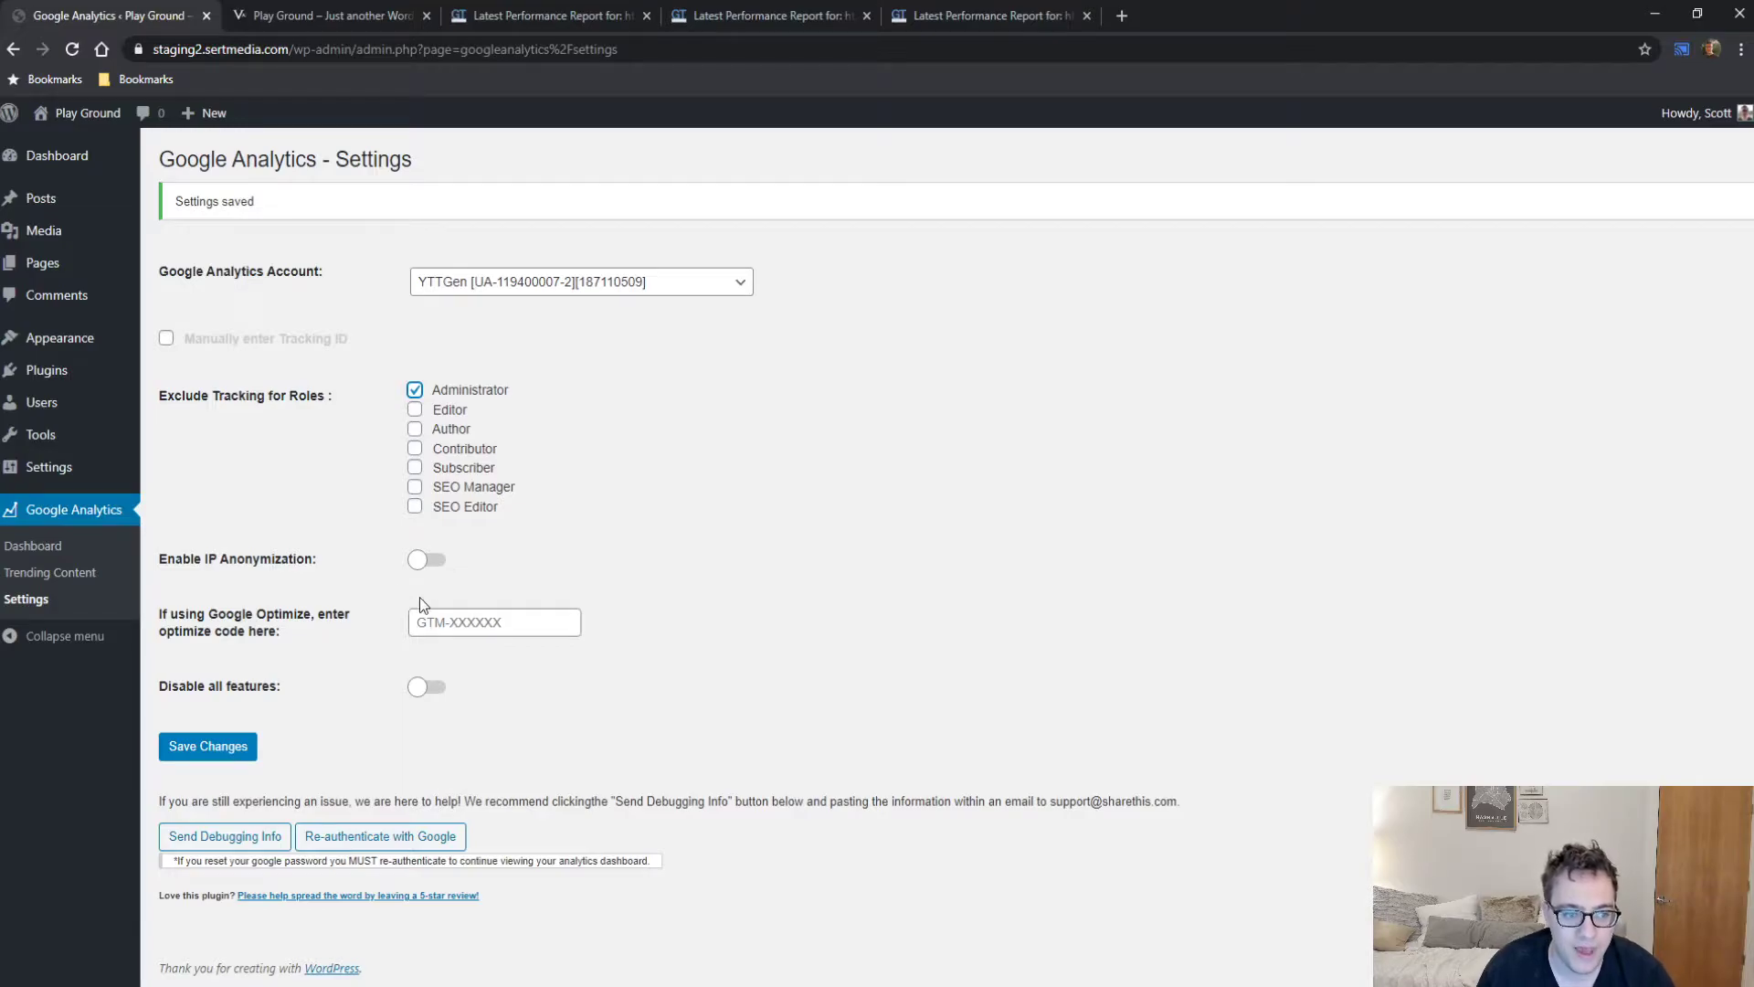
left_click(457, 622)
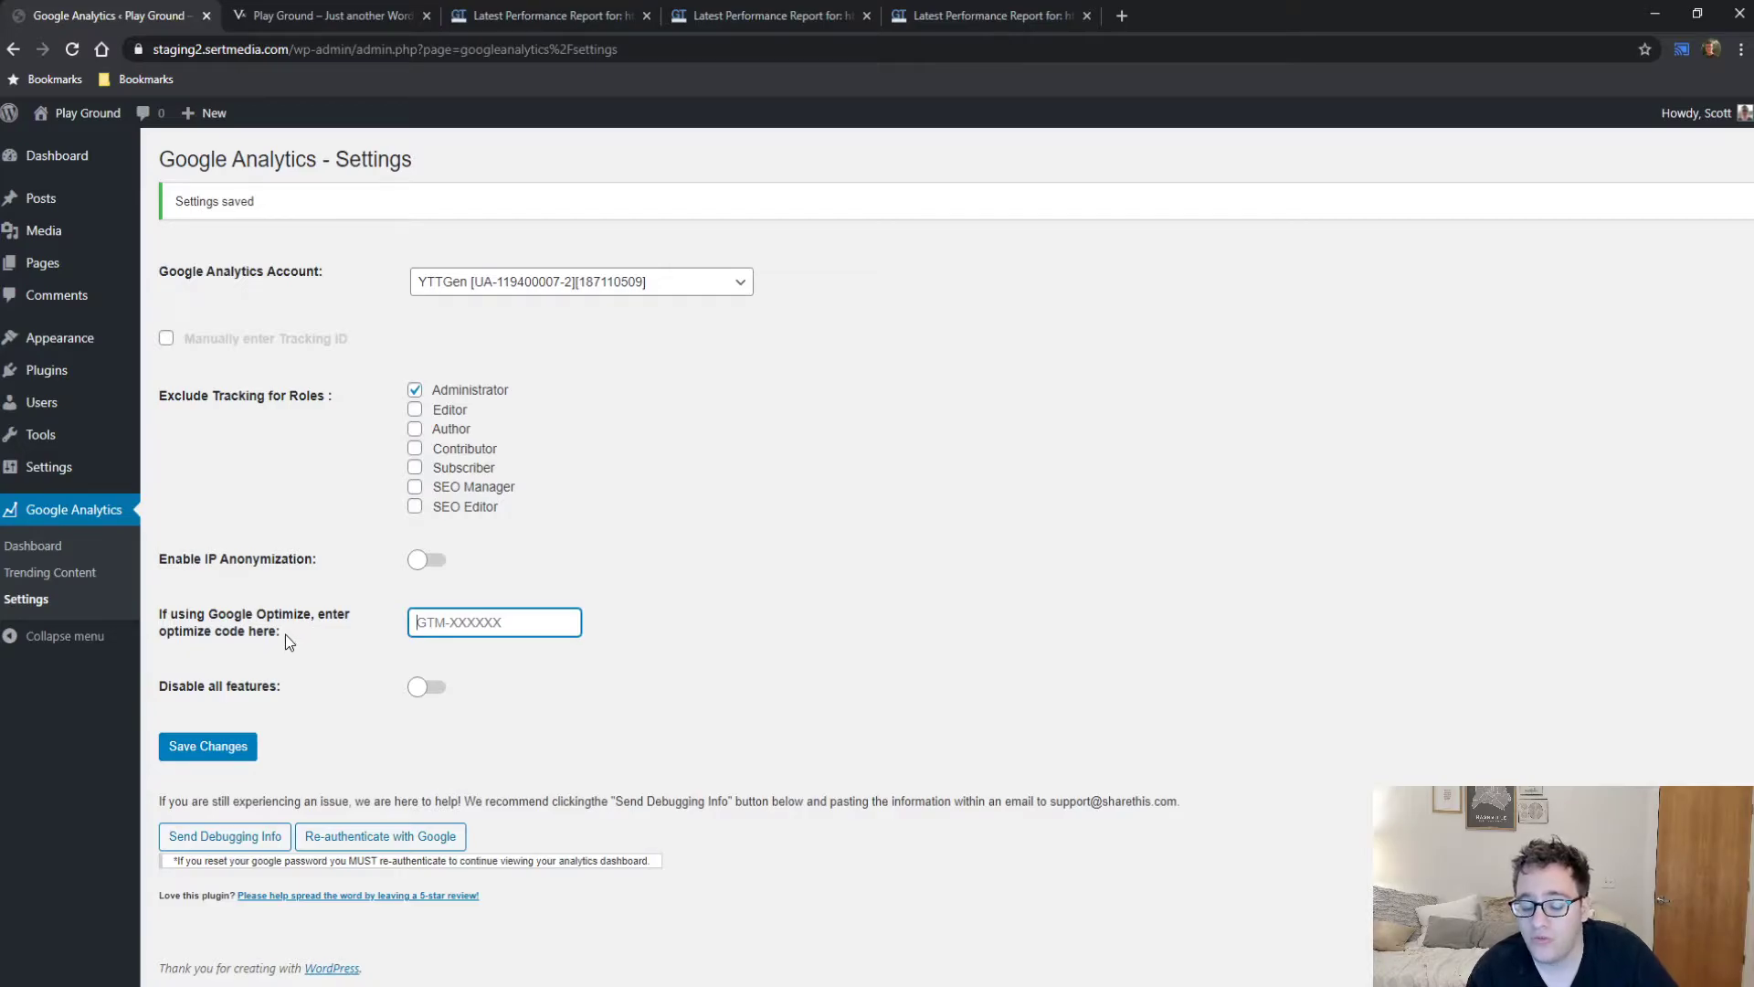
left_click(426, 688)
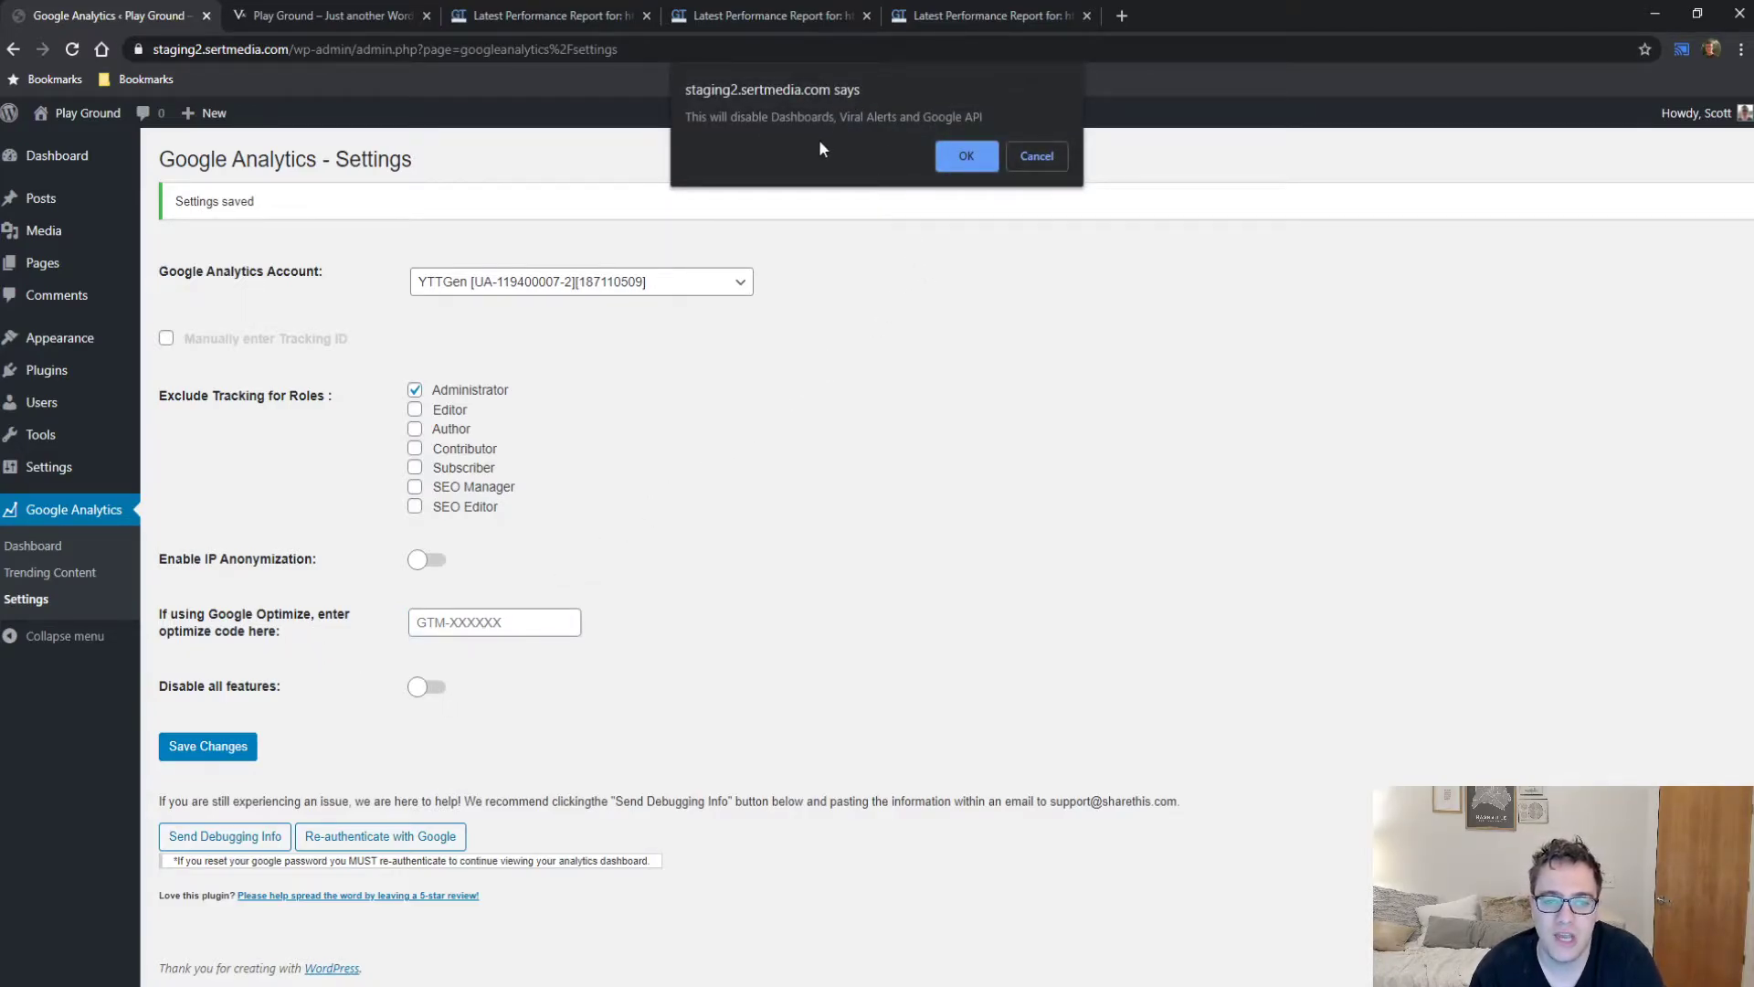
left_click(1028, 159)
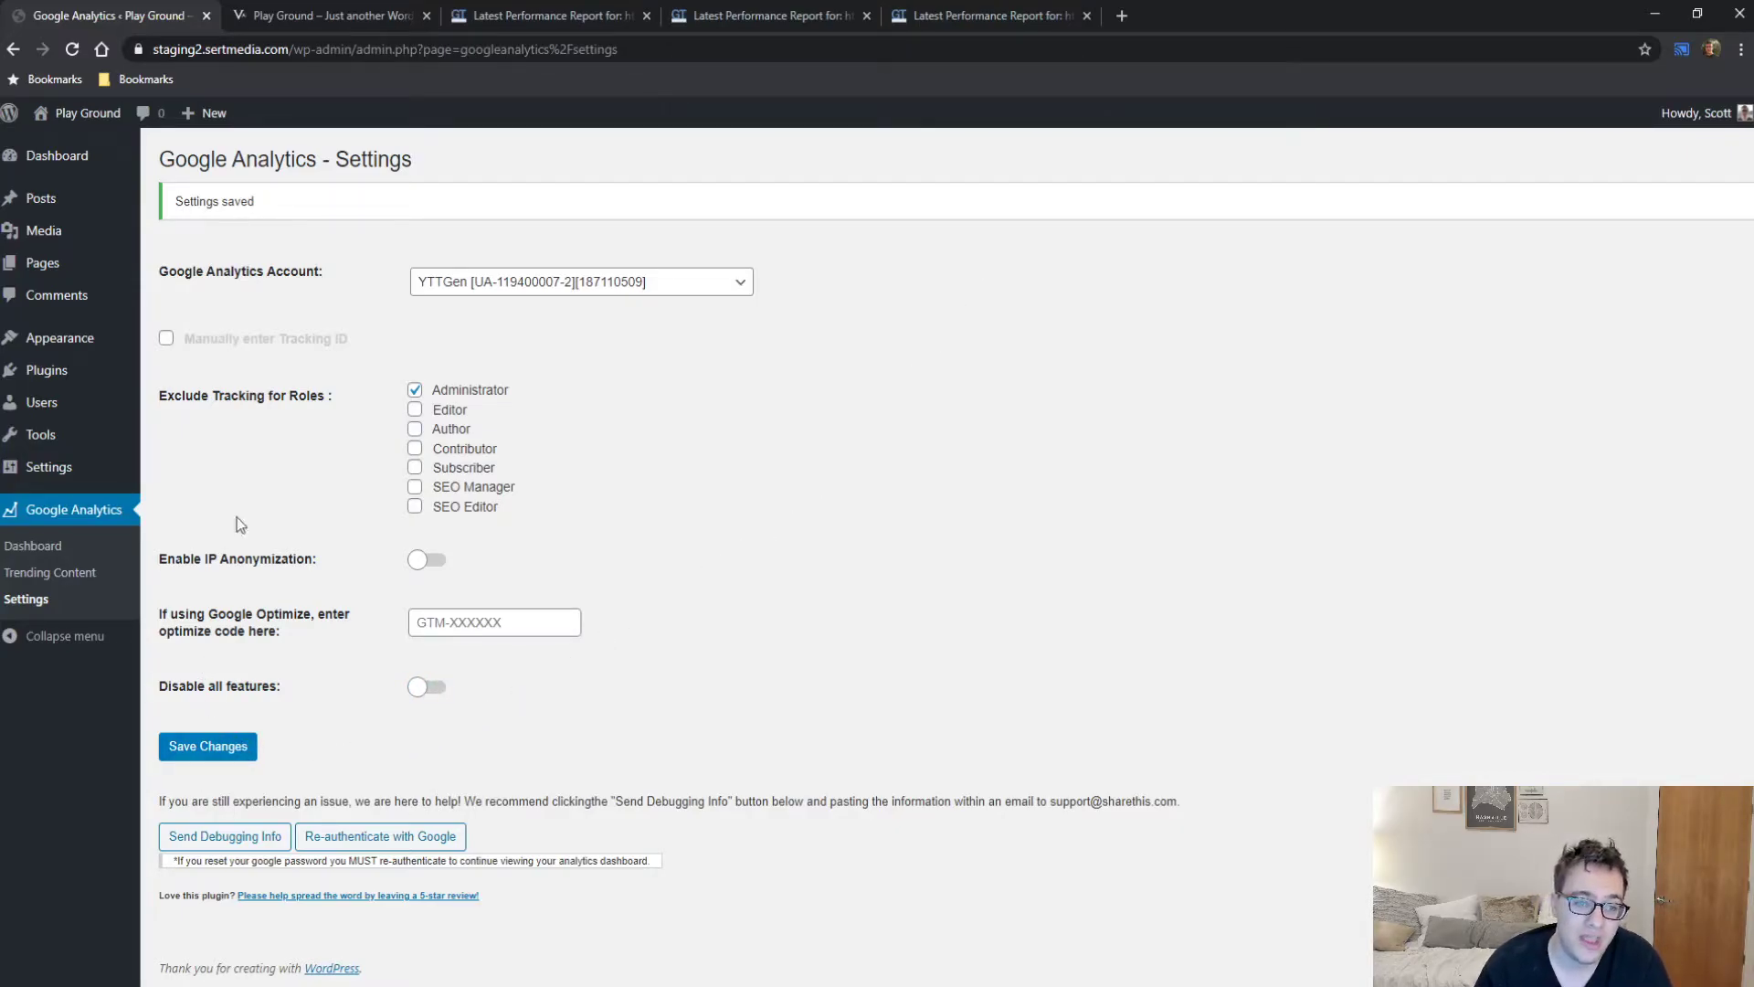
left_click(224, 745)
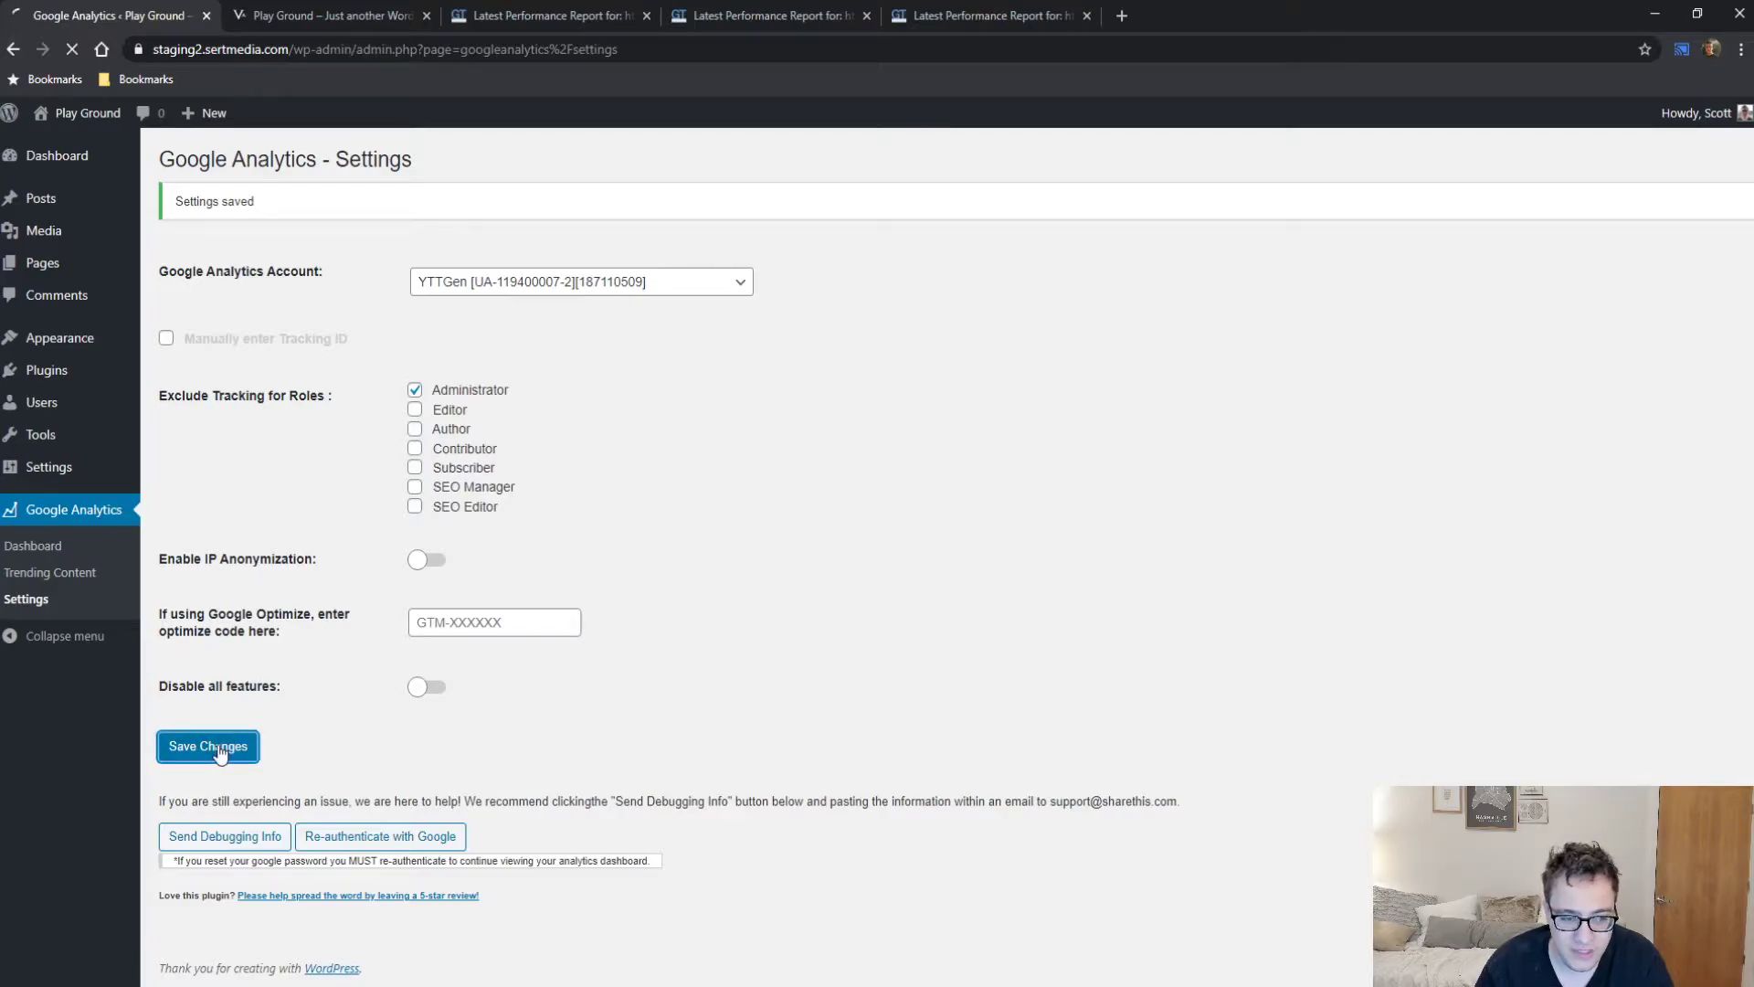
- Review the dashboard's 7-day pageviews and traffic sources, then go to Trending Content
left_click(48, 553)
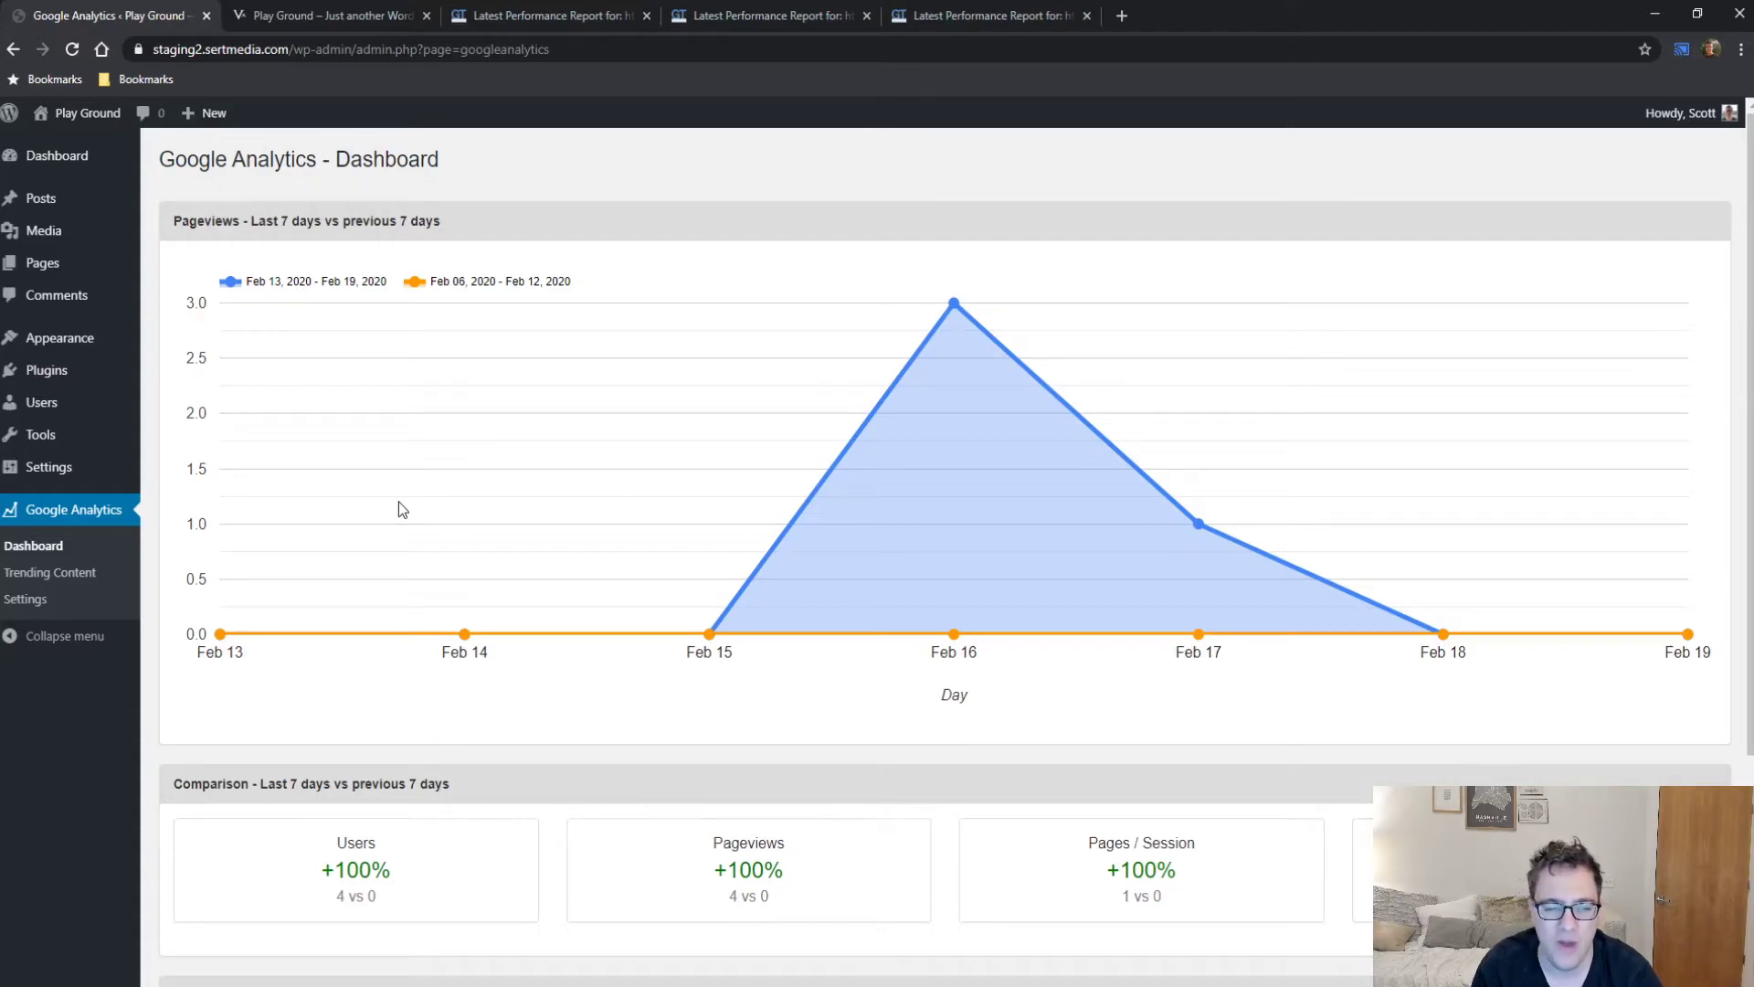
scroll(544, 517, "down", 3)
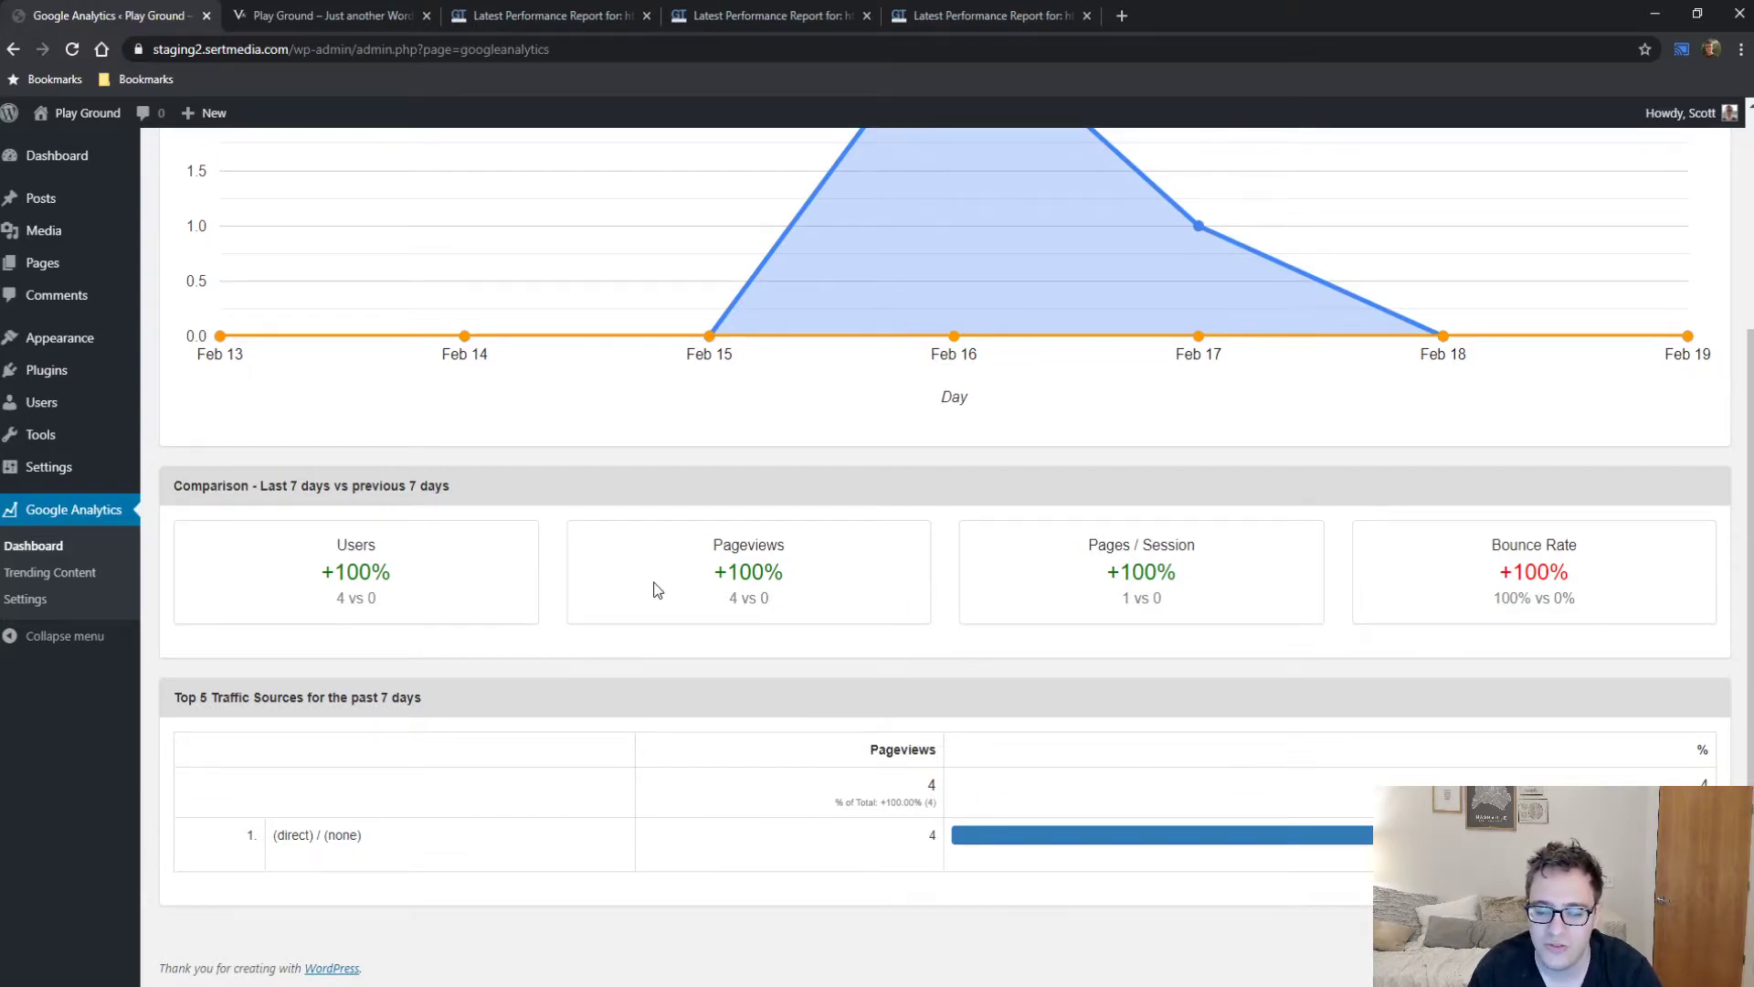
scroll(663, 560, "up", 3)
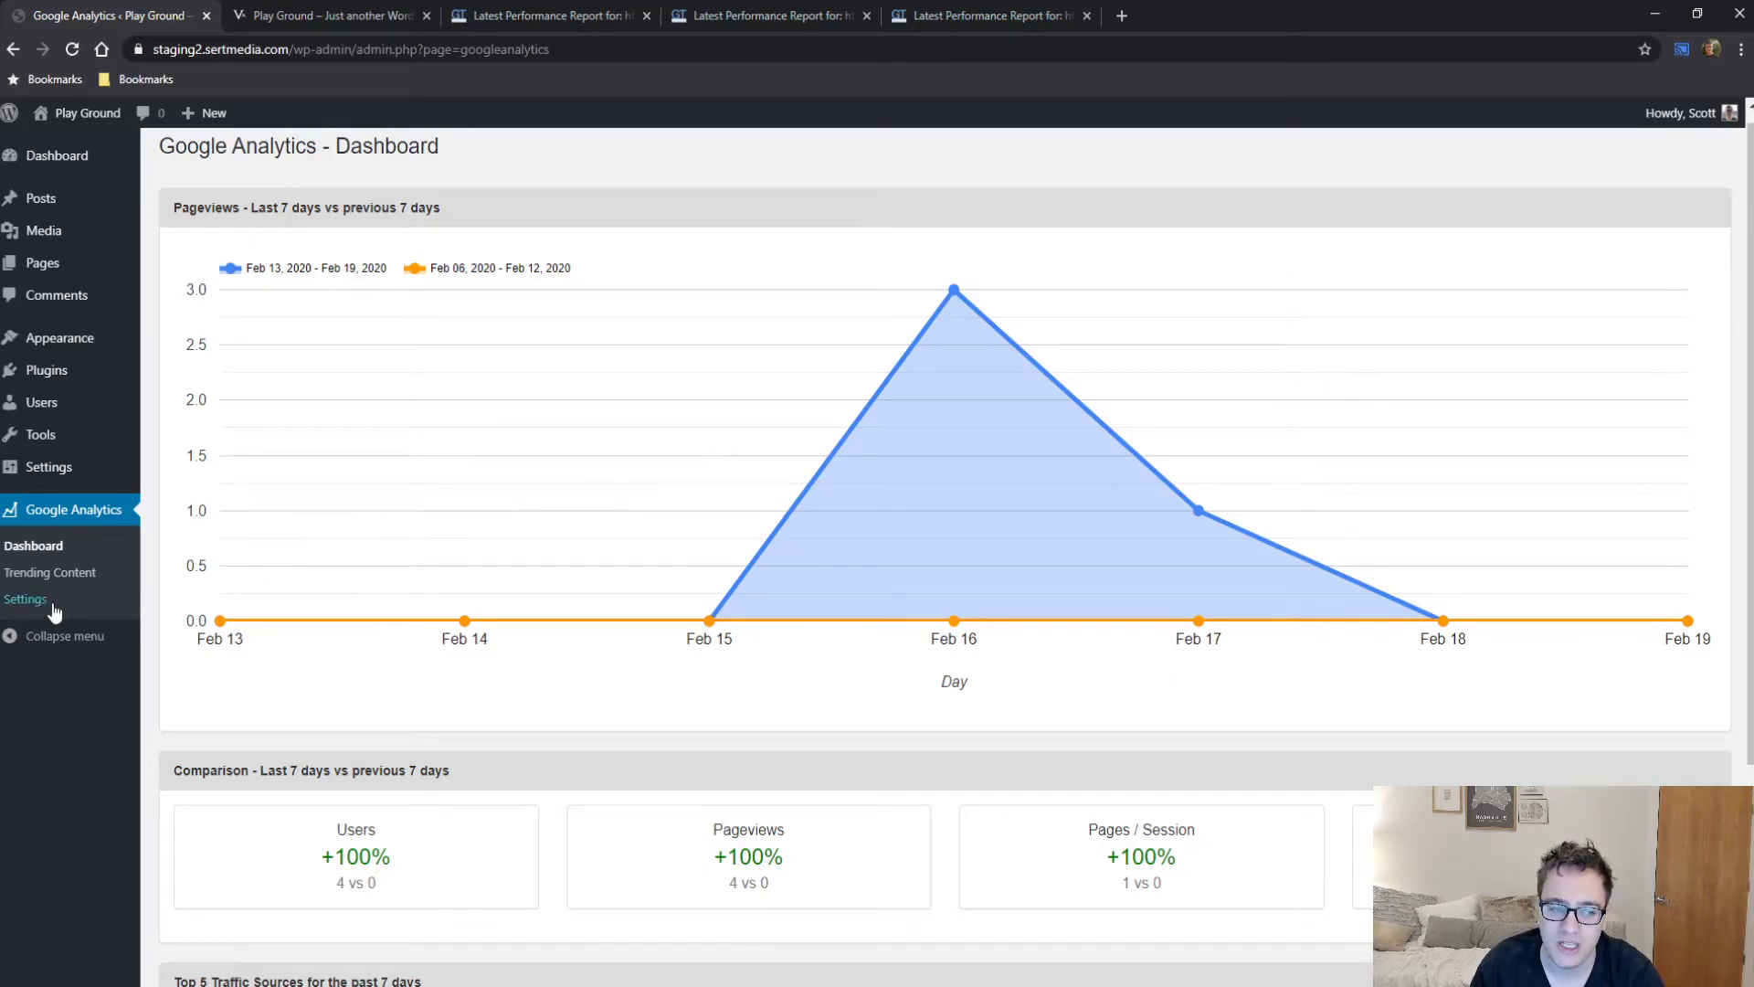
left_click(16, 573)
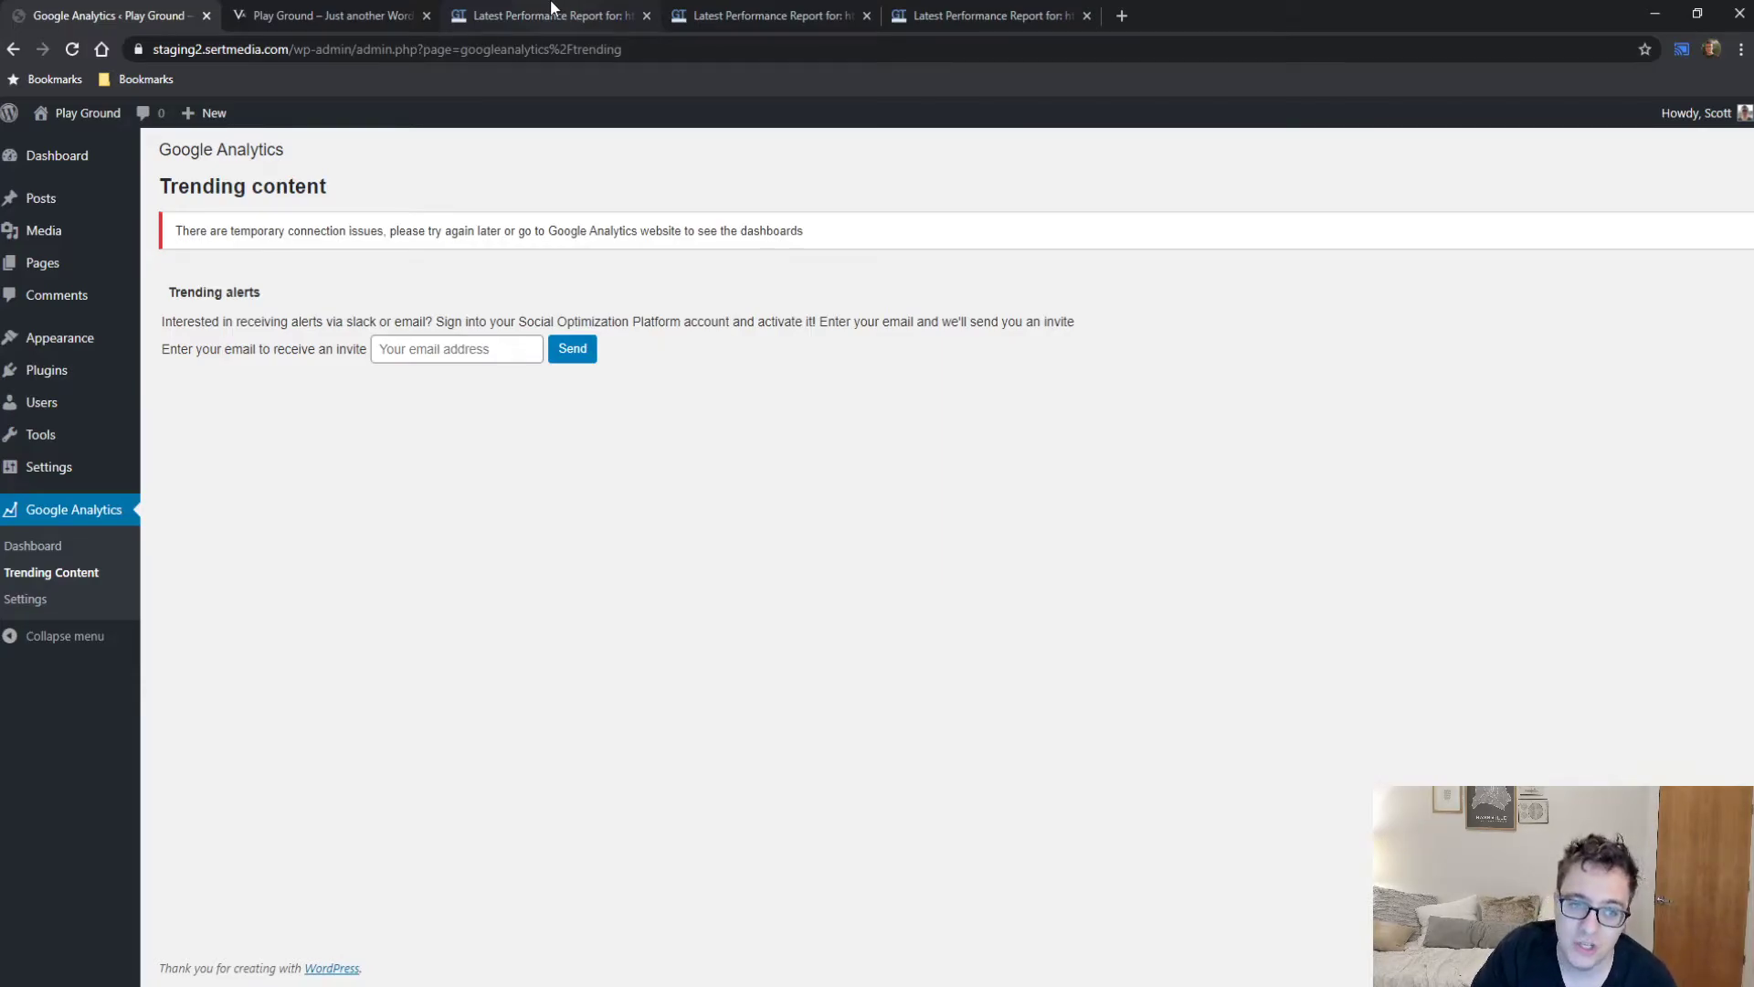
- Switch to the GTmetrix report showing PageSpeed 97%, YSlow 91% and 2.3s load
left_click(631, 13)
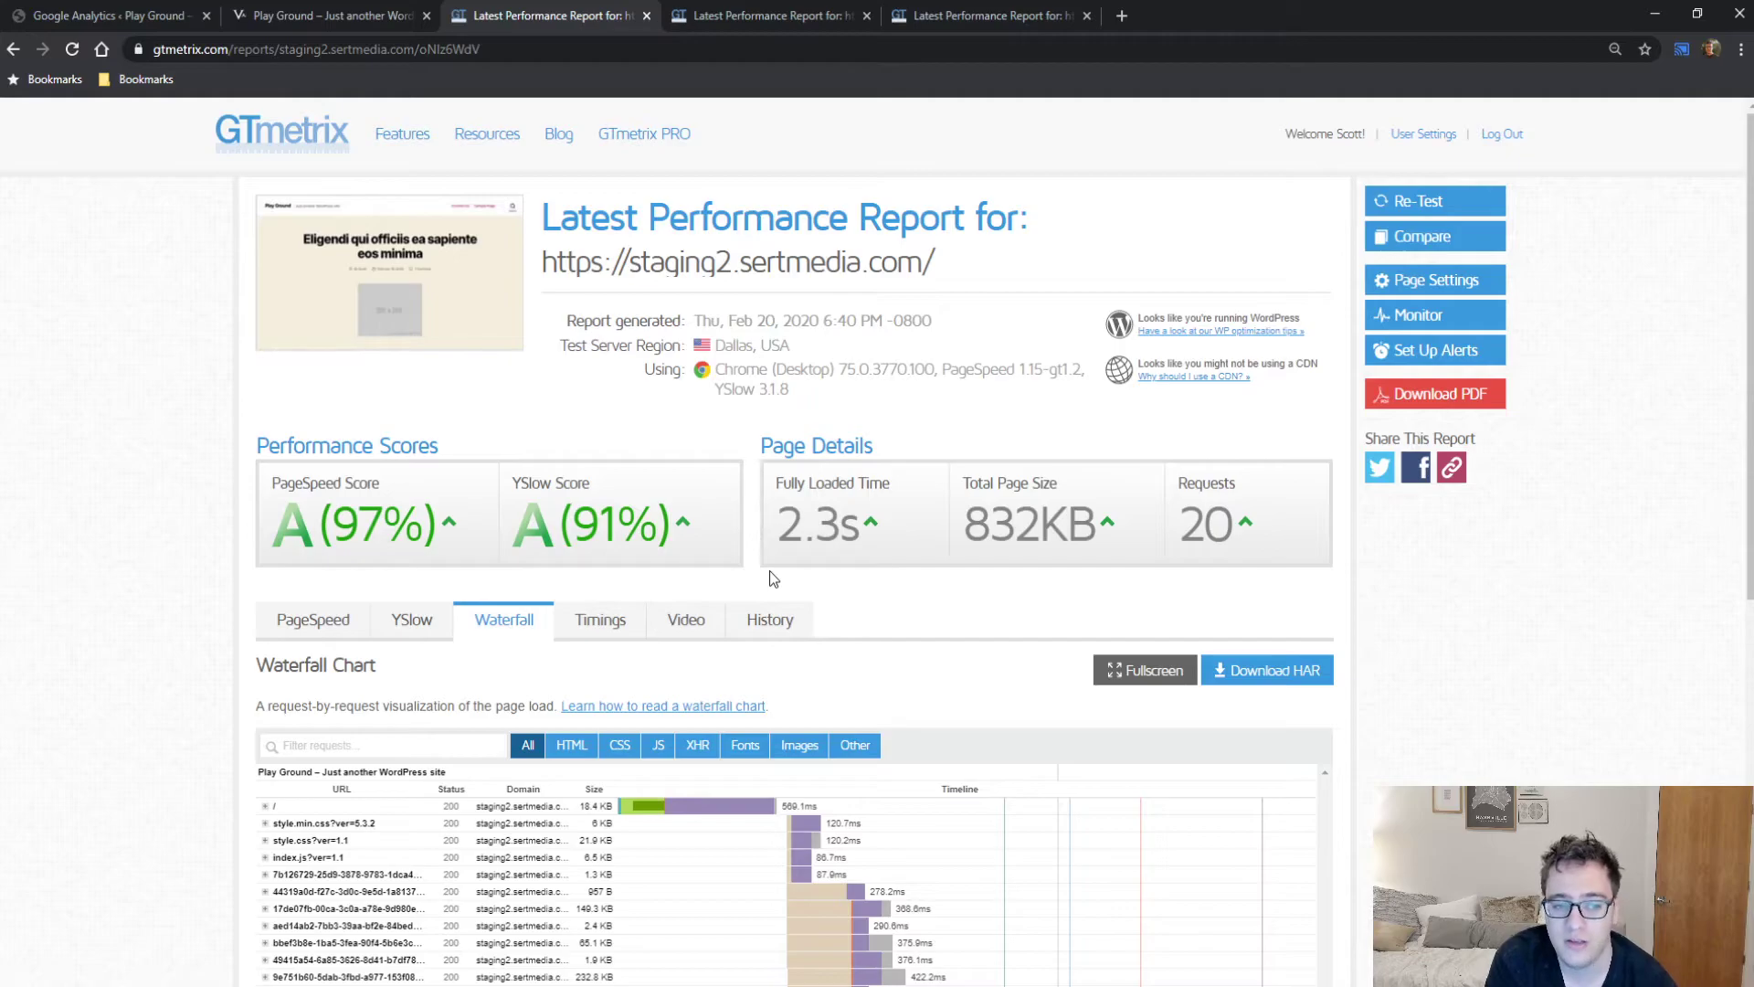
- Compare the 97% and 94% GTmetrix reports and the newest waterfall, ending on the 6:41 PM report
left_click(781, 11)
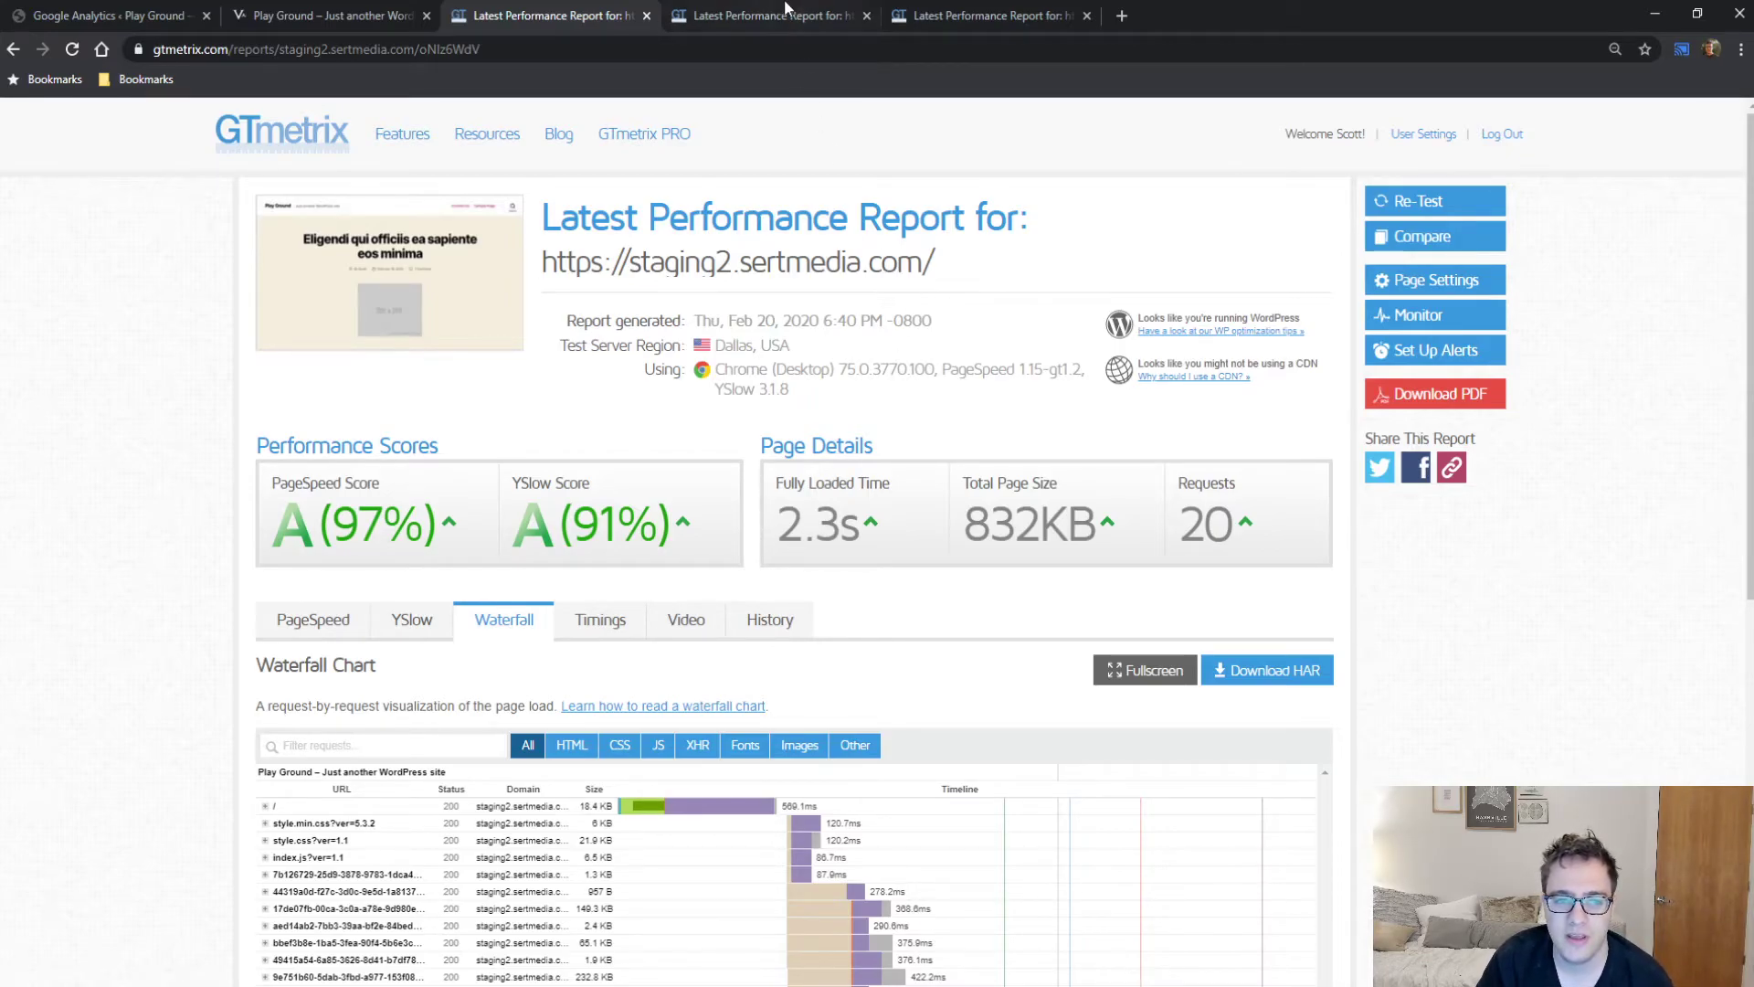
left_click(589, 11)
left_click(772, 11)
left_click(635, 11)
left_click(686, 11)
left_click(598, 11)
left_click(708, 11)
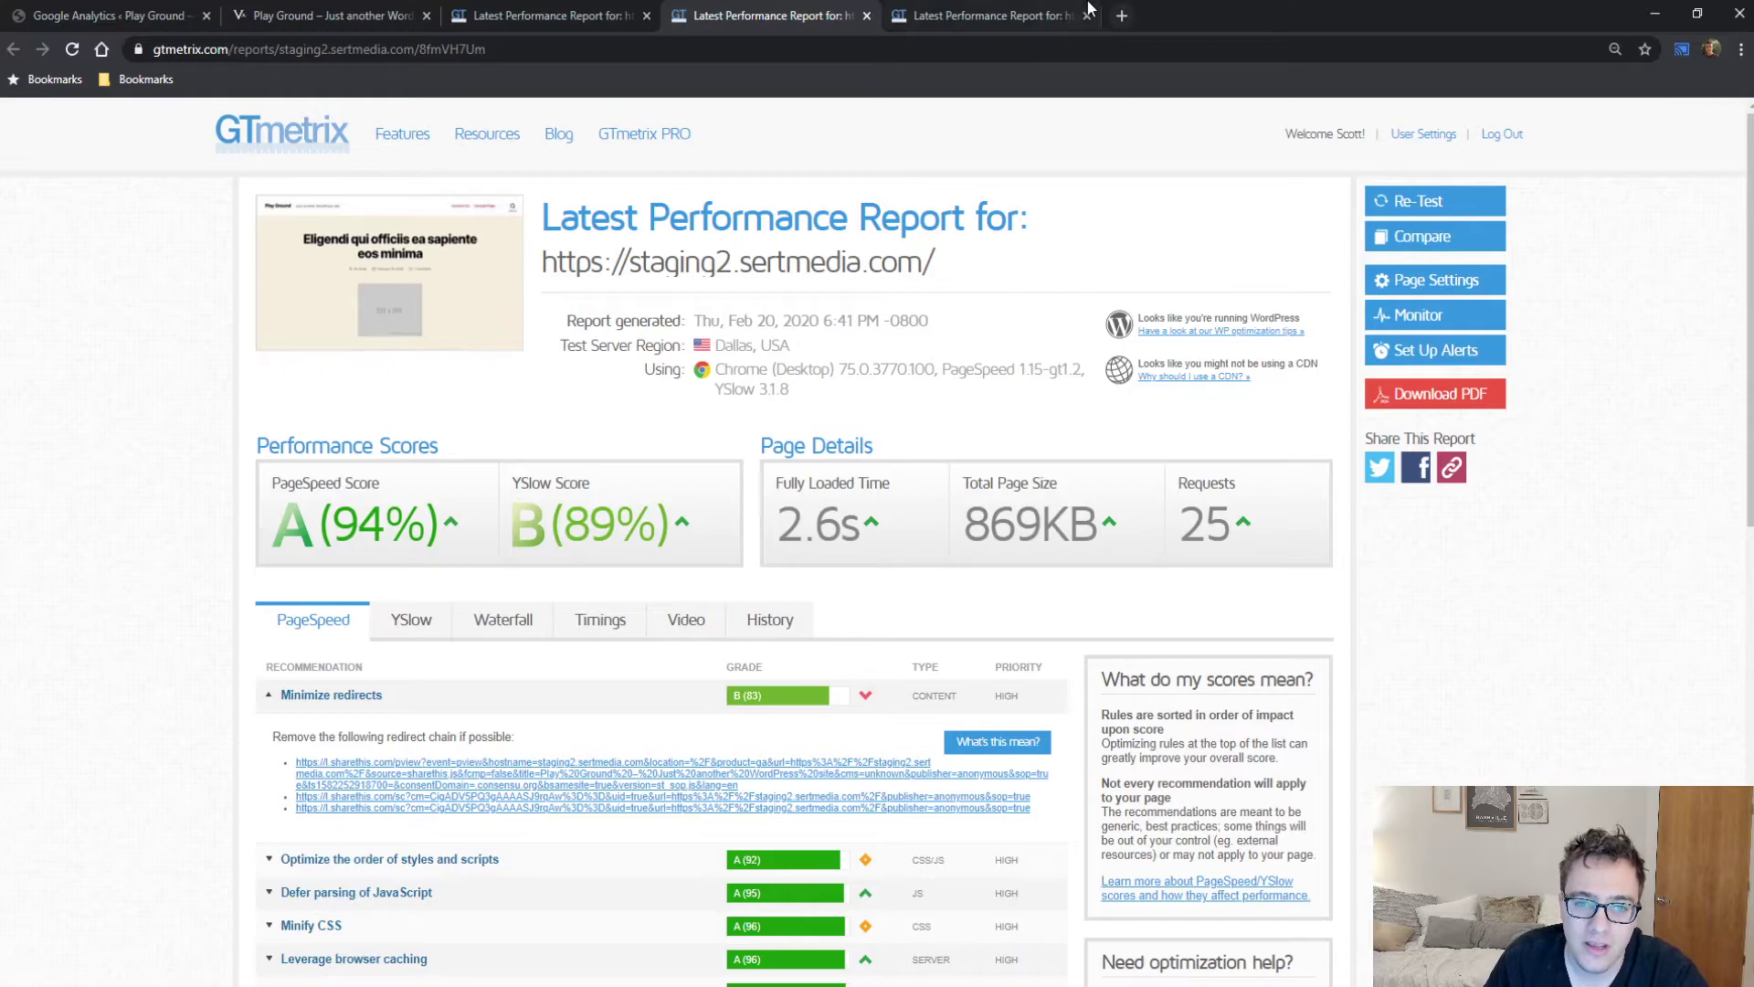
left_click(1025, 11)
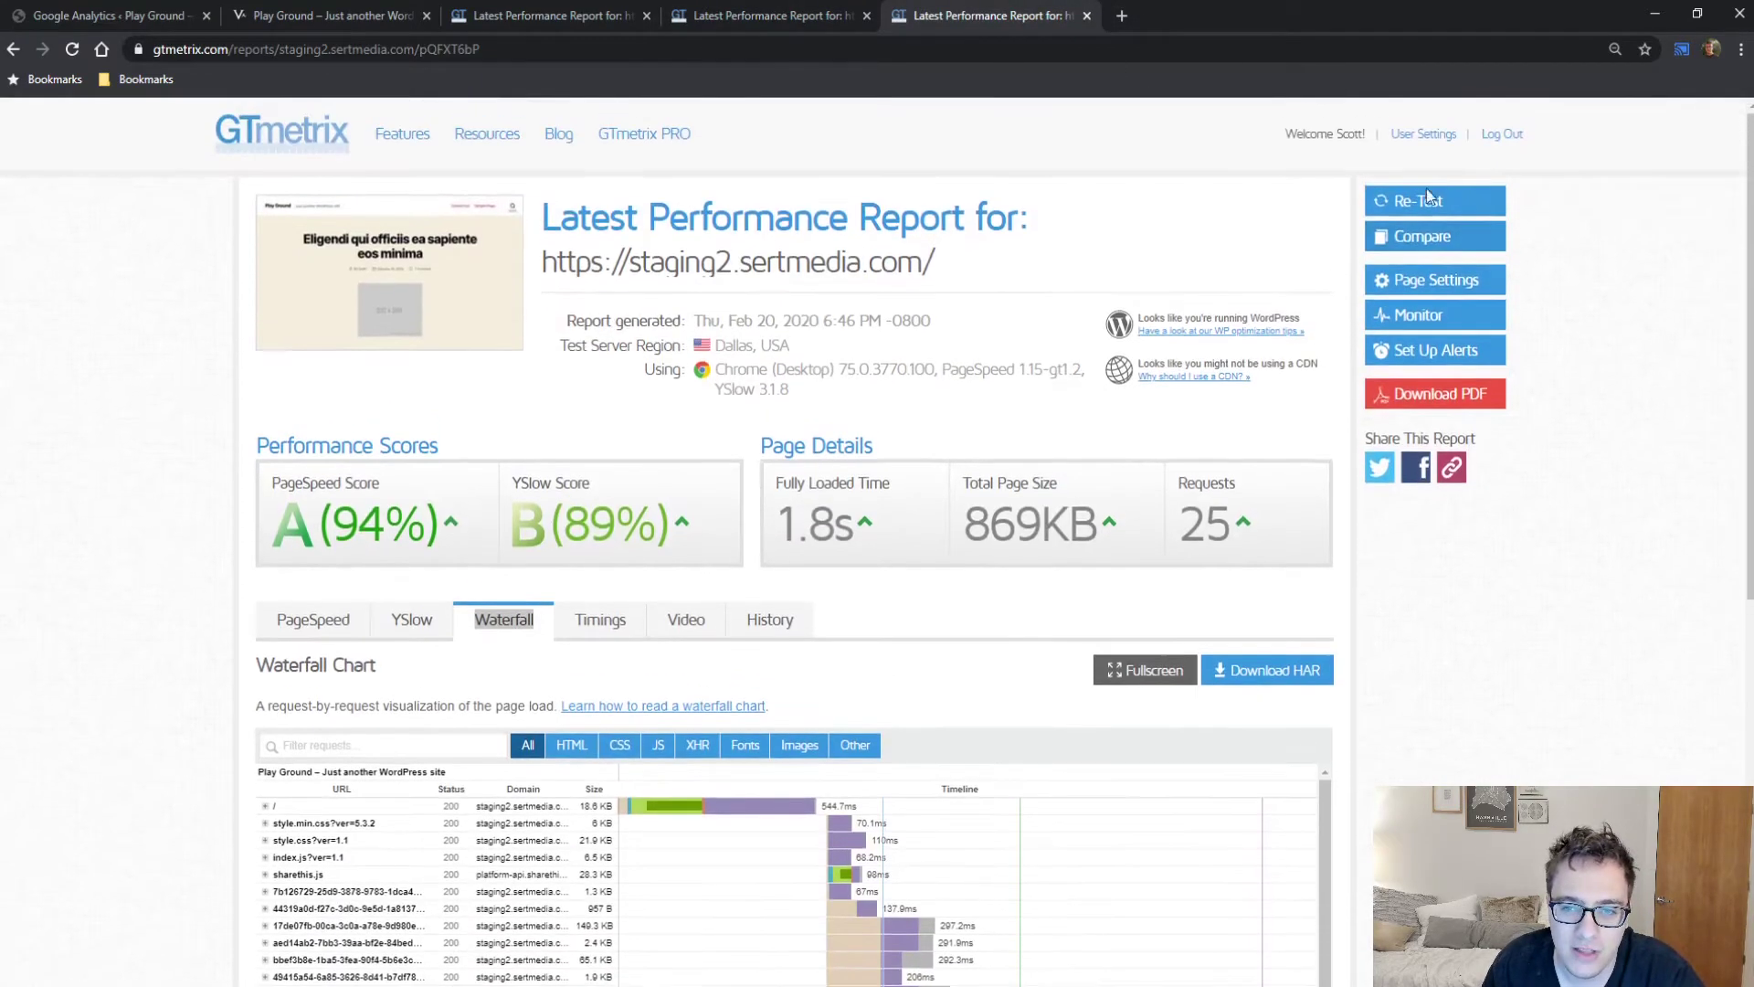
left_click(793, 11)
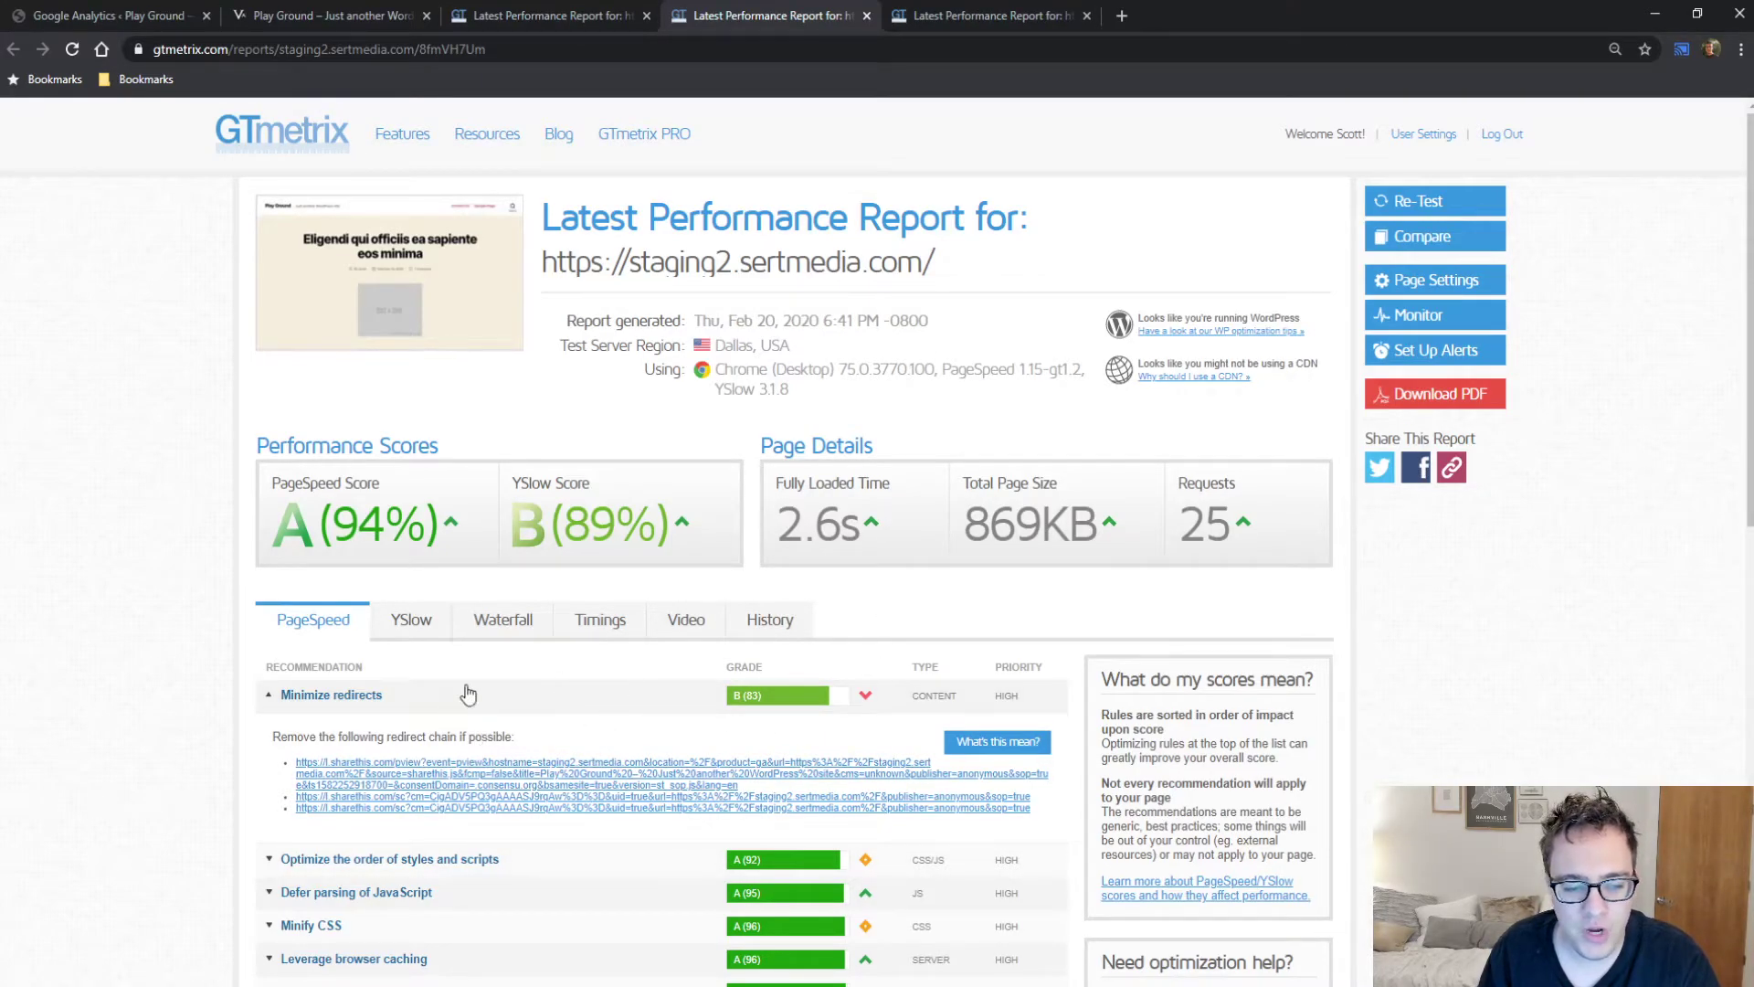
- Show the 2.6s report's YSlow results with Add Expires headers expanded and the ShareThis URL selected
left_click(548, 861)
scroll(507, 868, "down", 2)
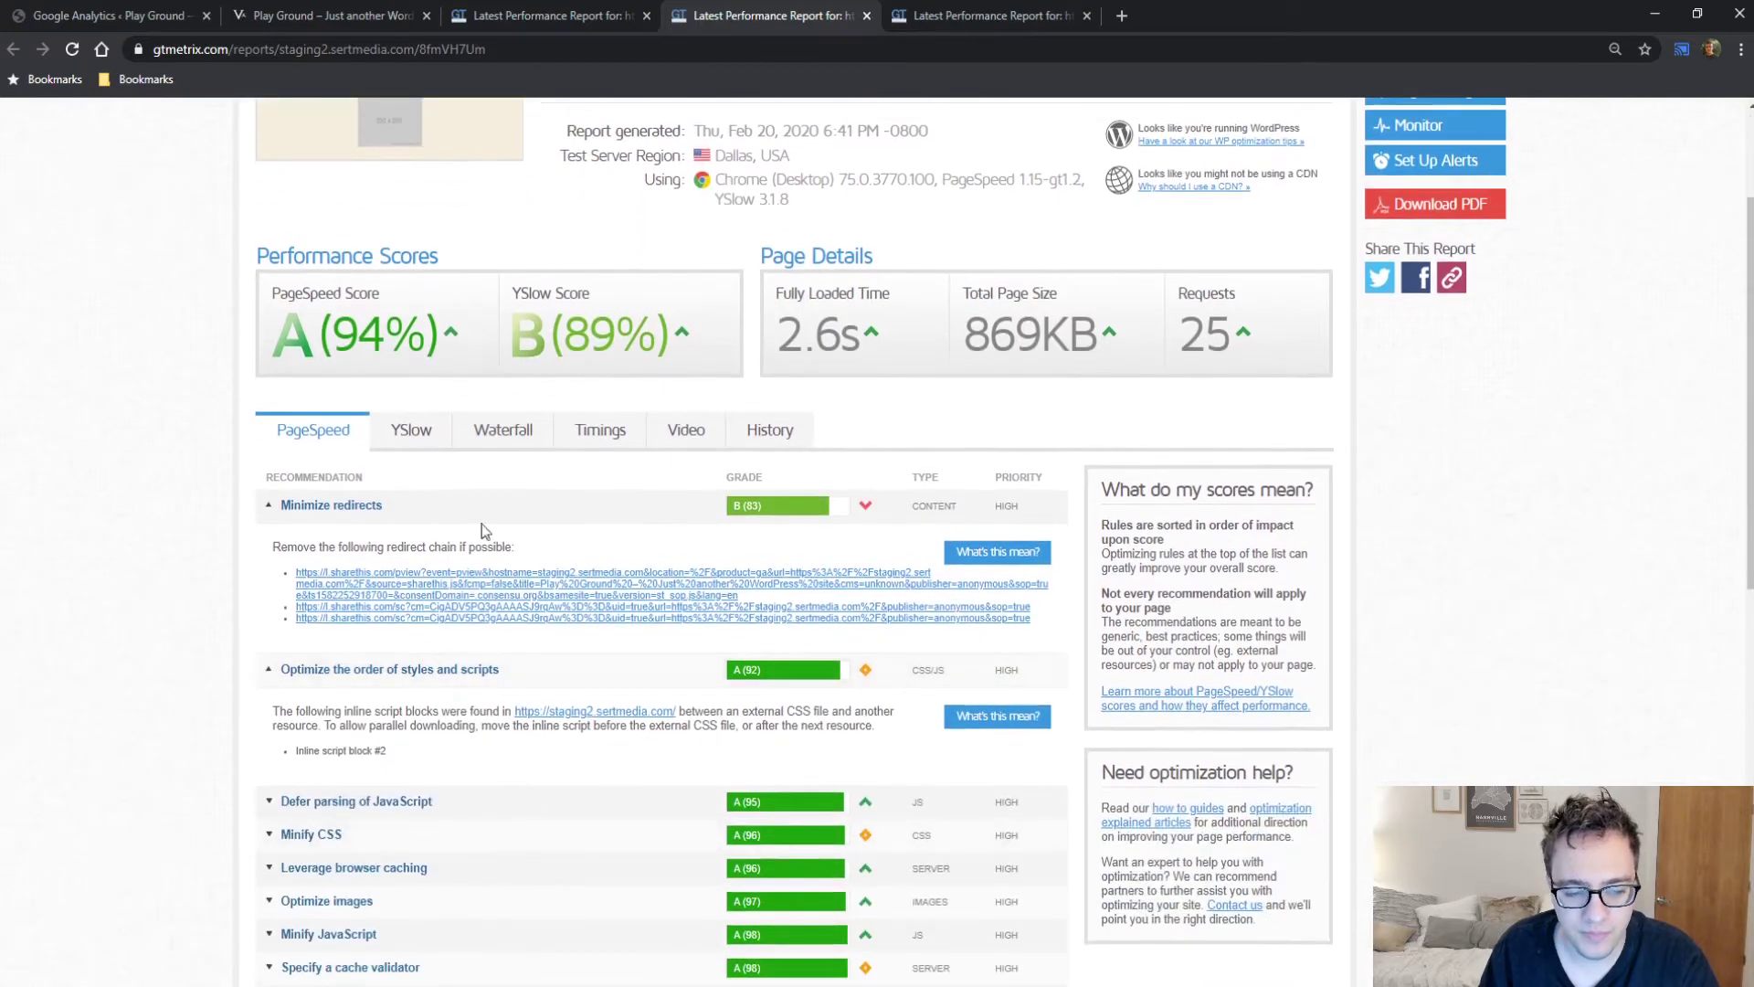
left_click(418, 436)
left_click(474, 545)
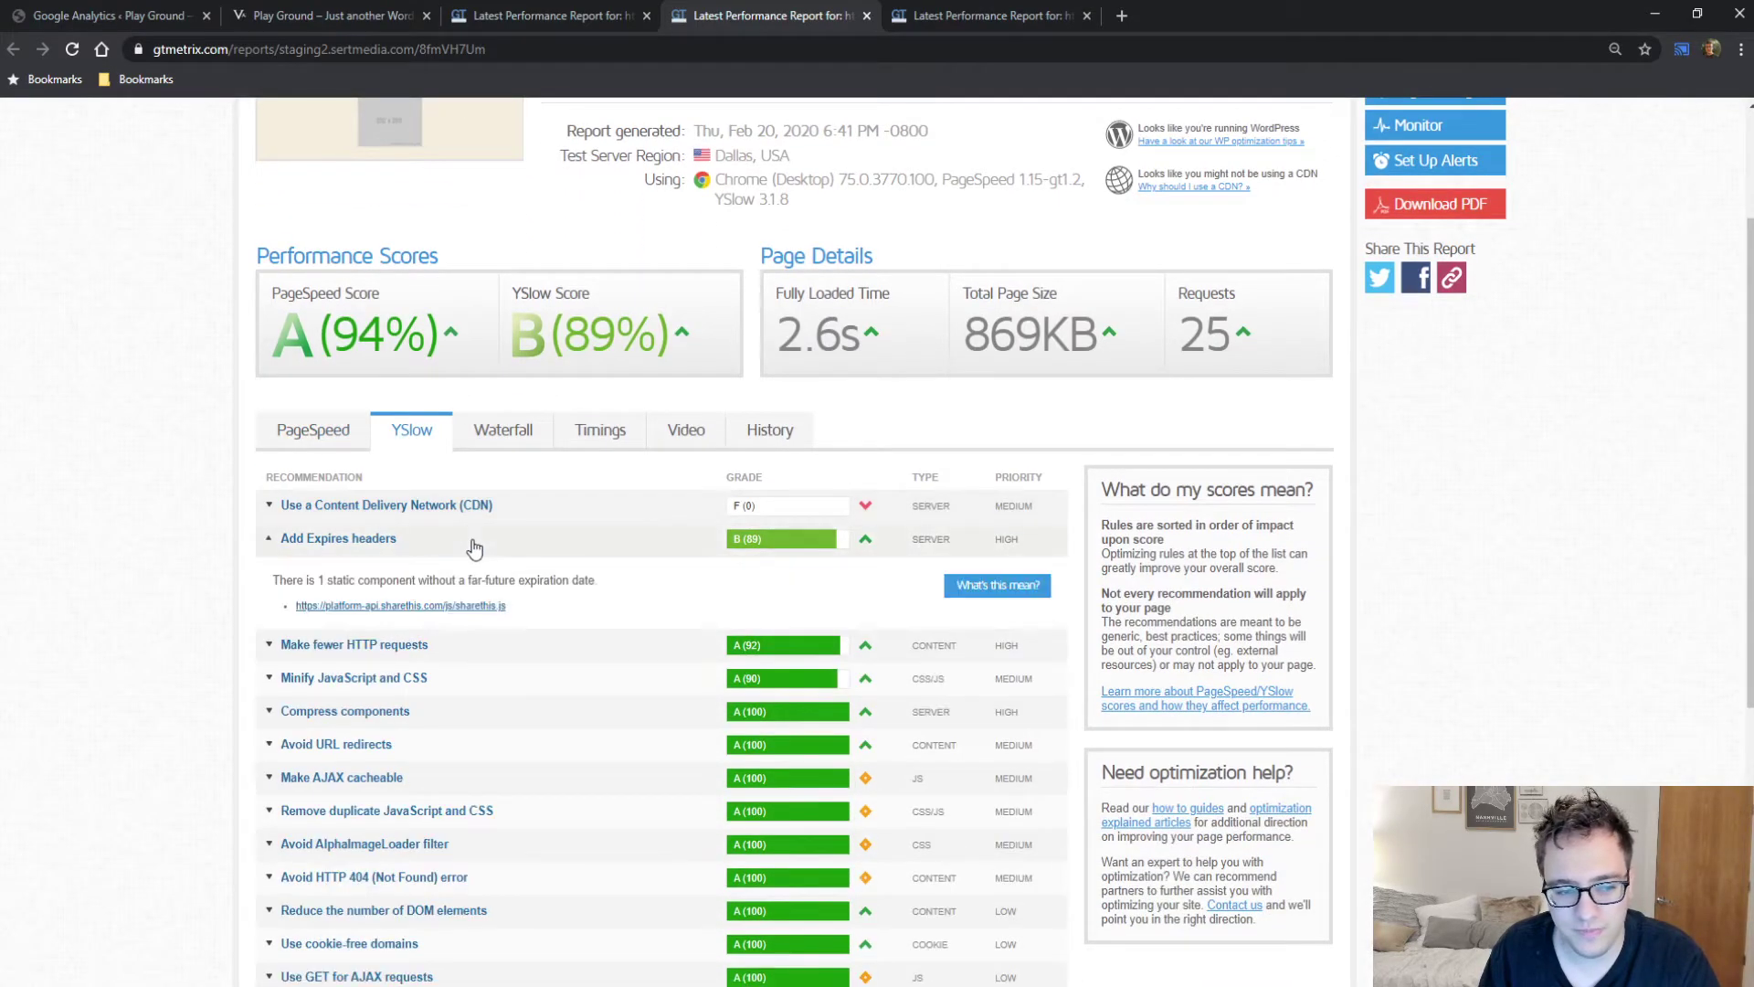
triple_click(545, 617)
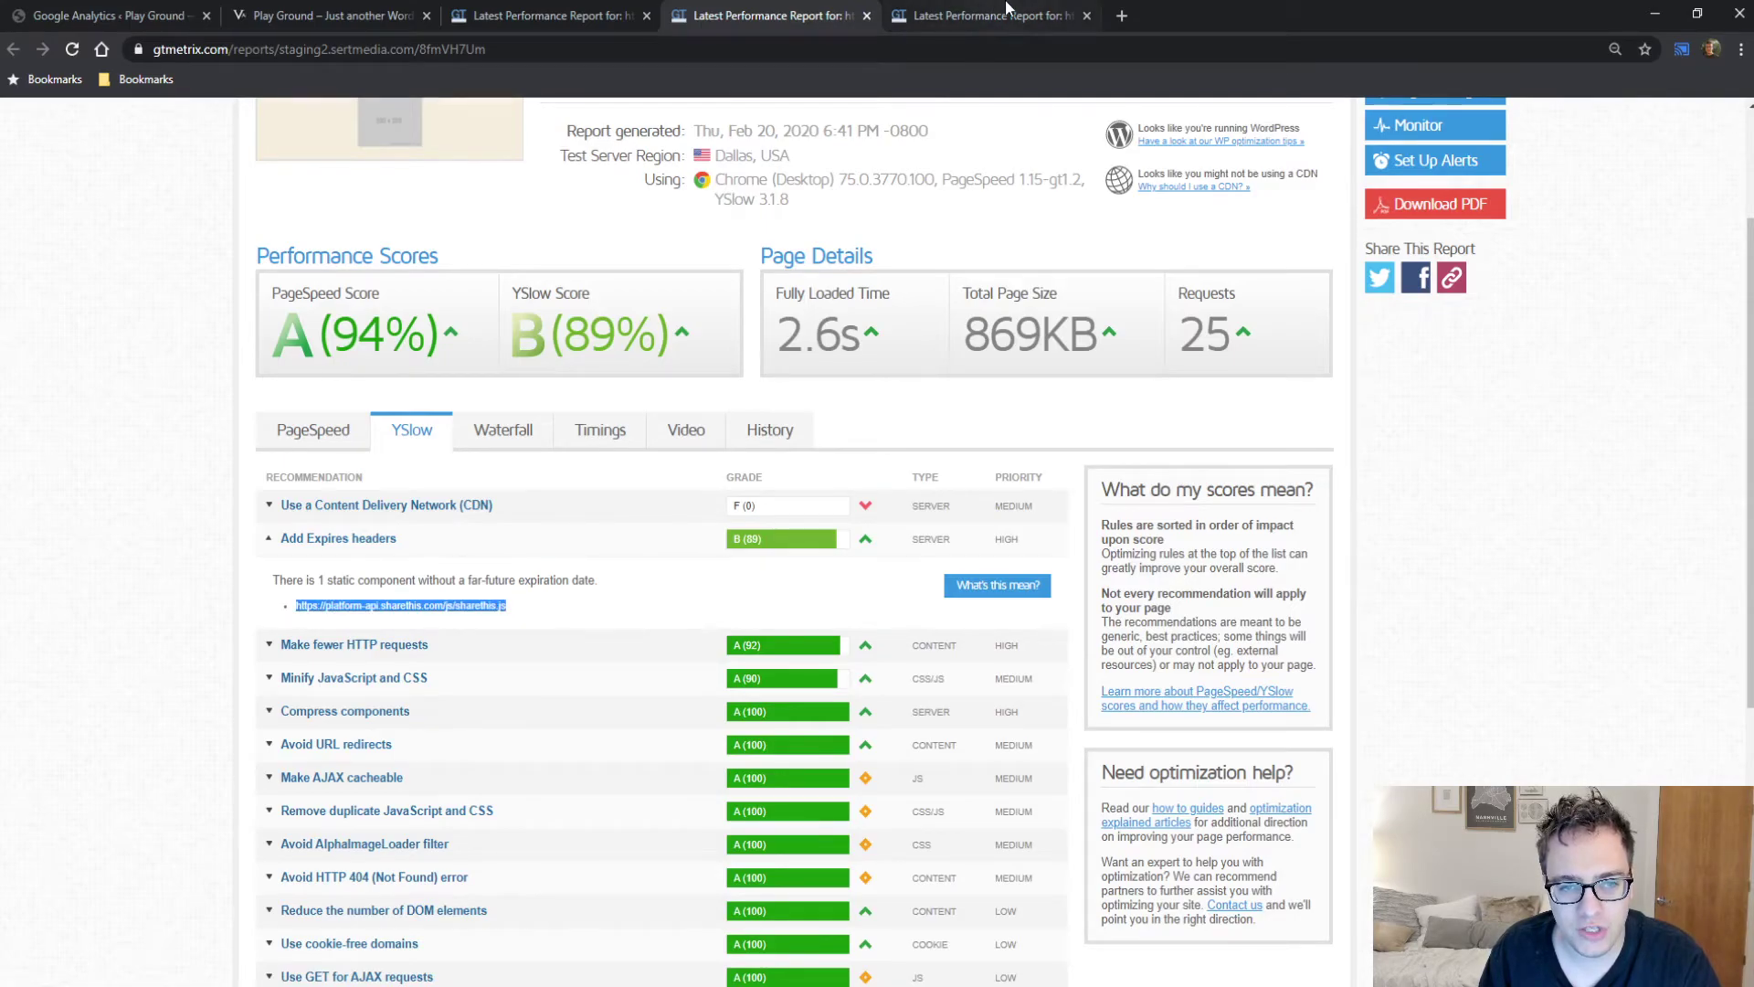
- Compare the 2.6s report's YSlow results against the 1.9s report
left_click(1009, 11)
left_click(875, 11)
left_click(945, 11)
left_click(845, 11)
left_click(934, 9)
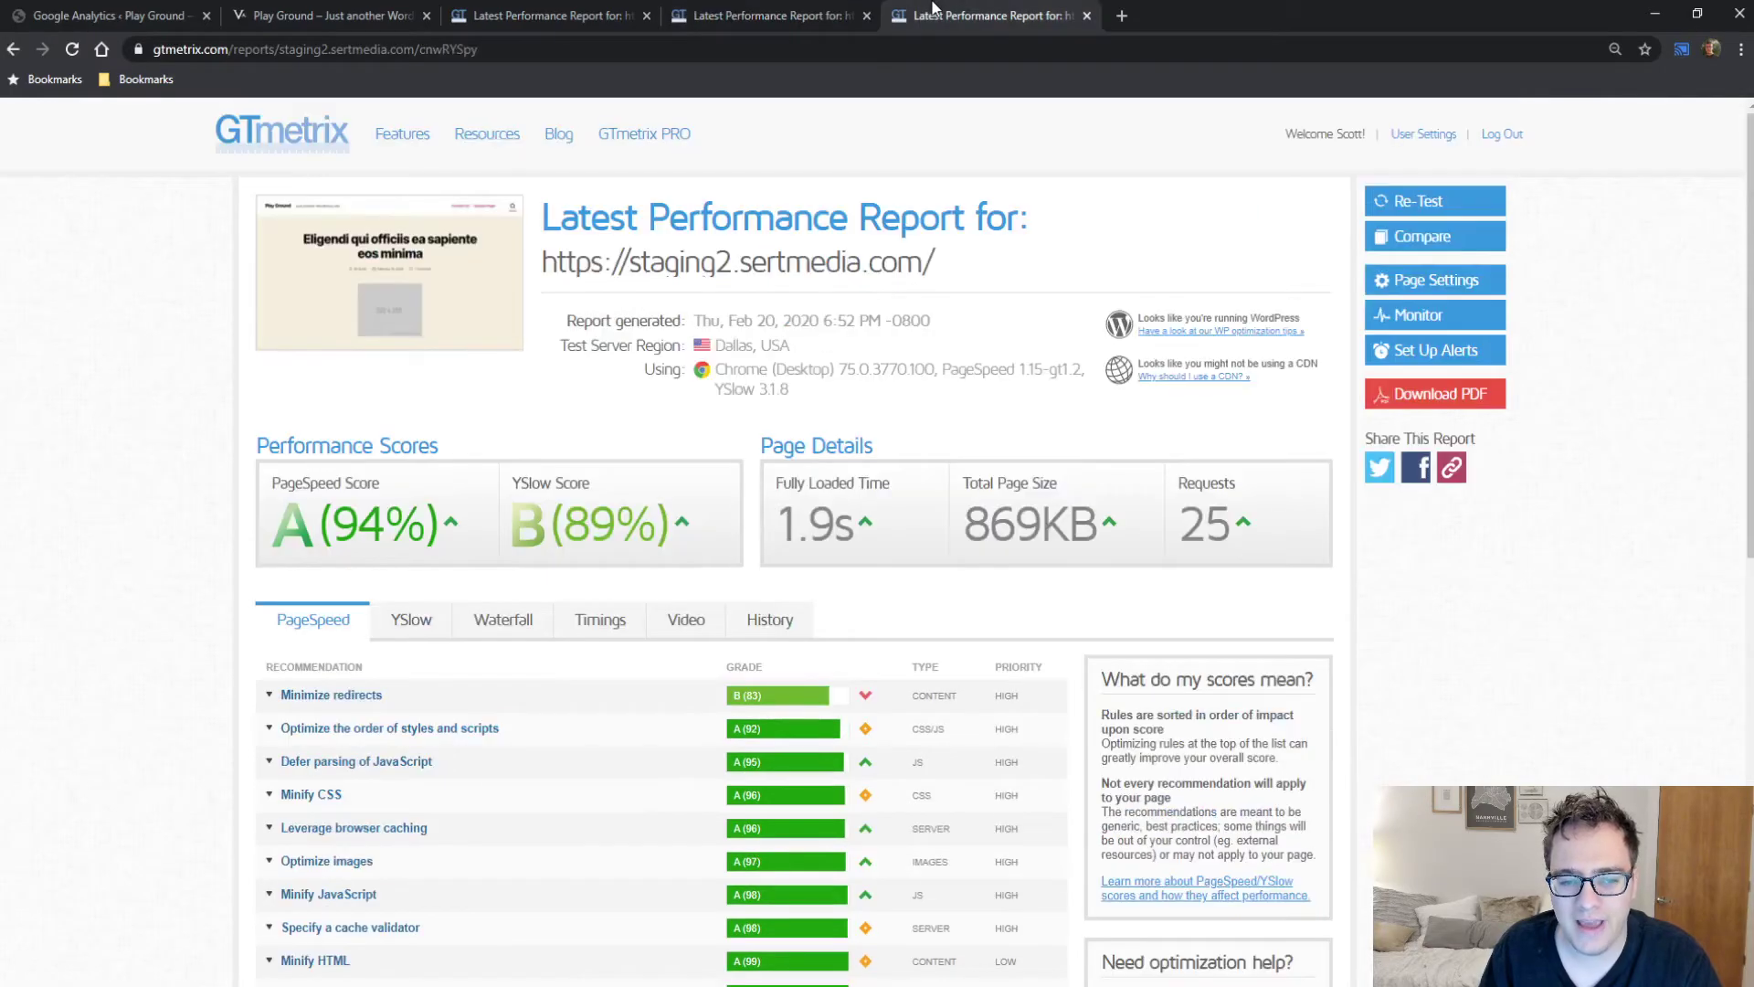
left_click(822, 11)
left_click(974, 9)
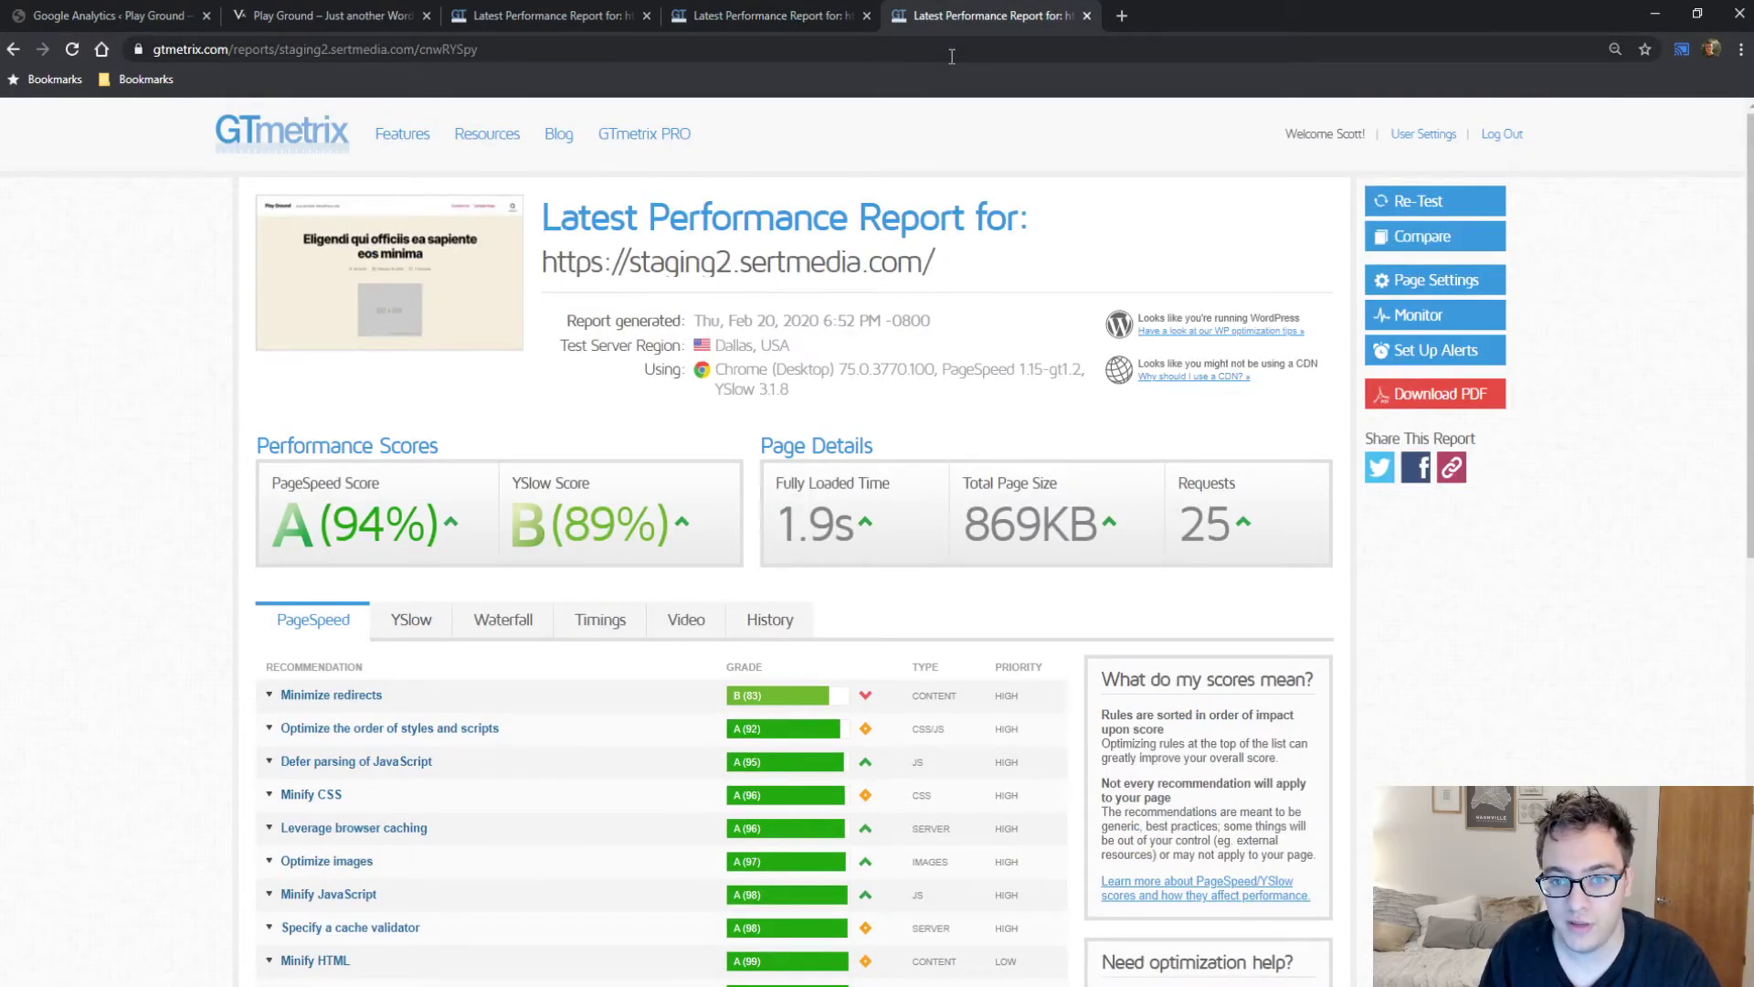
left_click(756, 11)
scroll(974, 271, "up", 3)
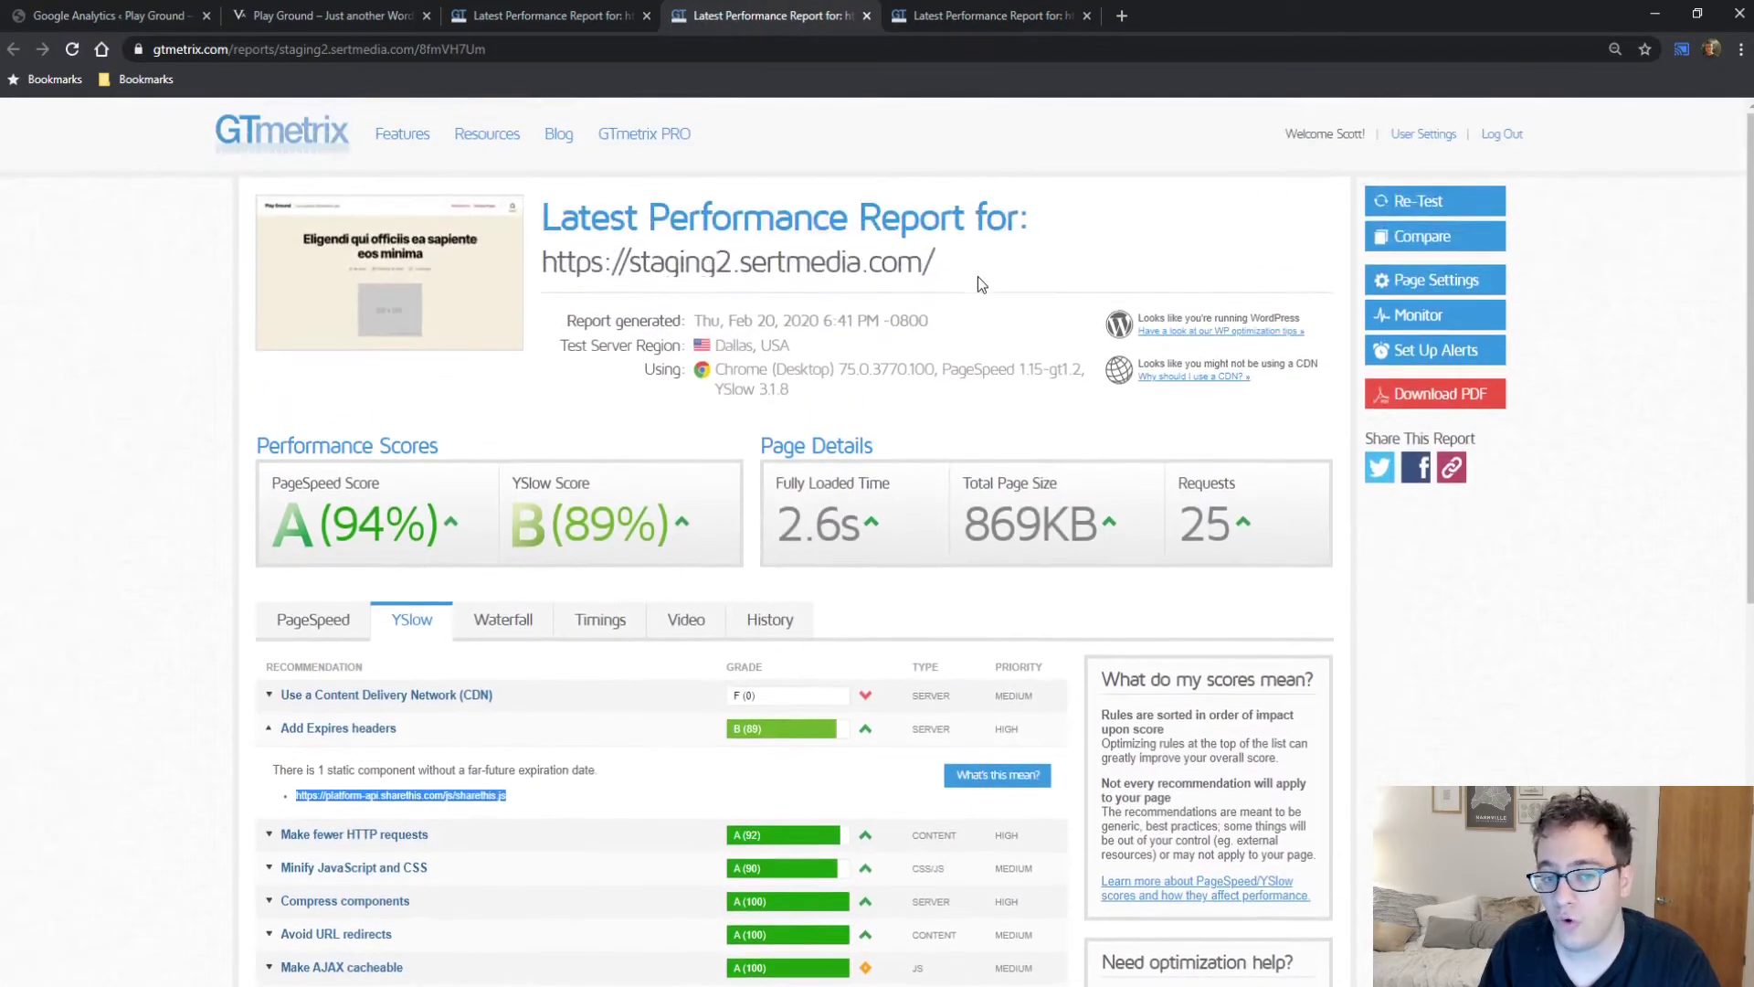
left_click(1022, 20)
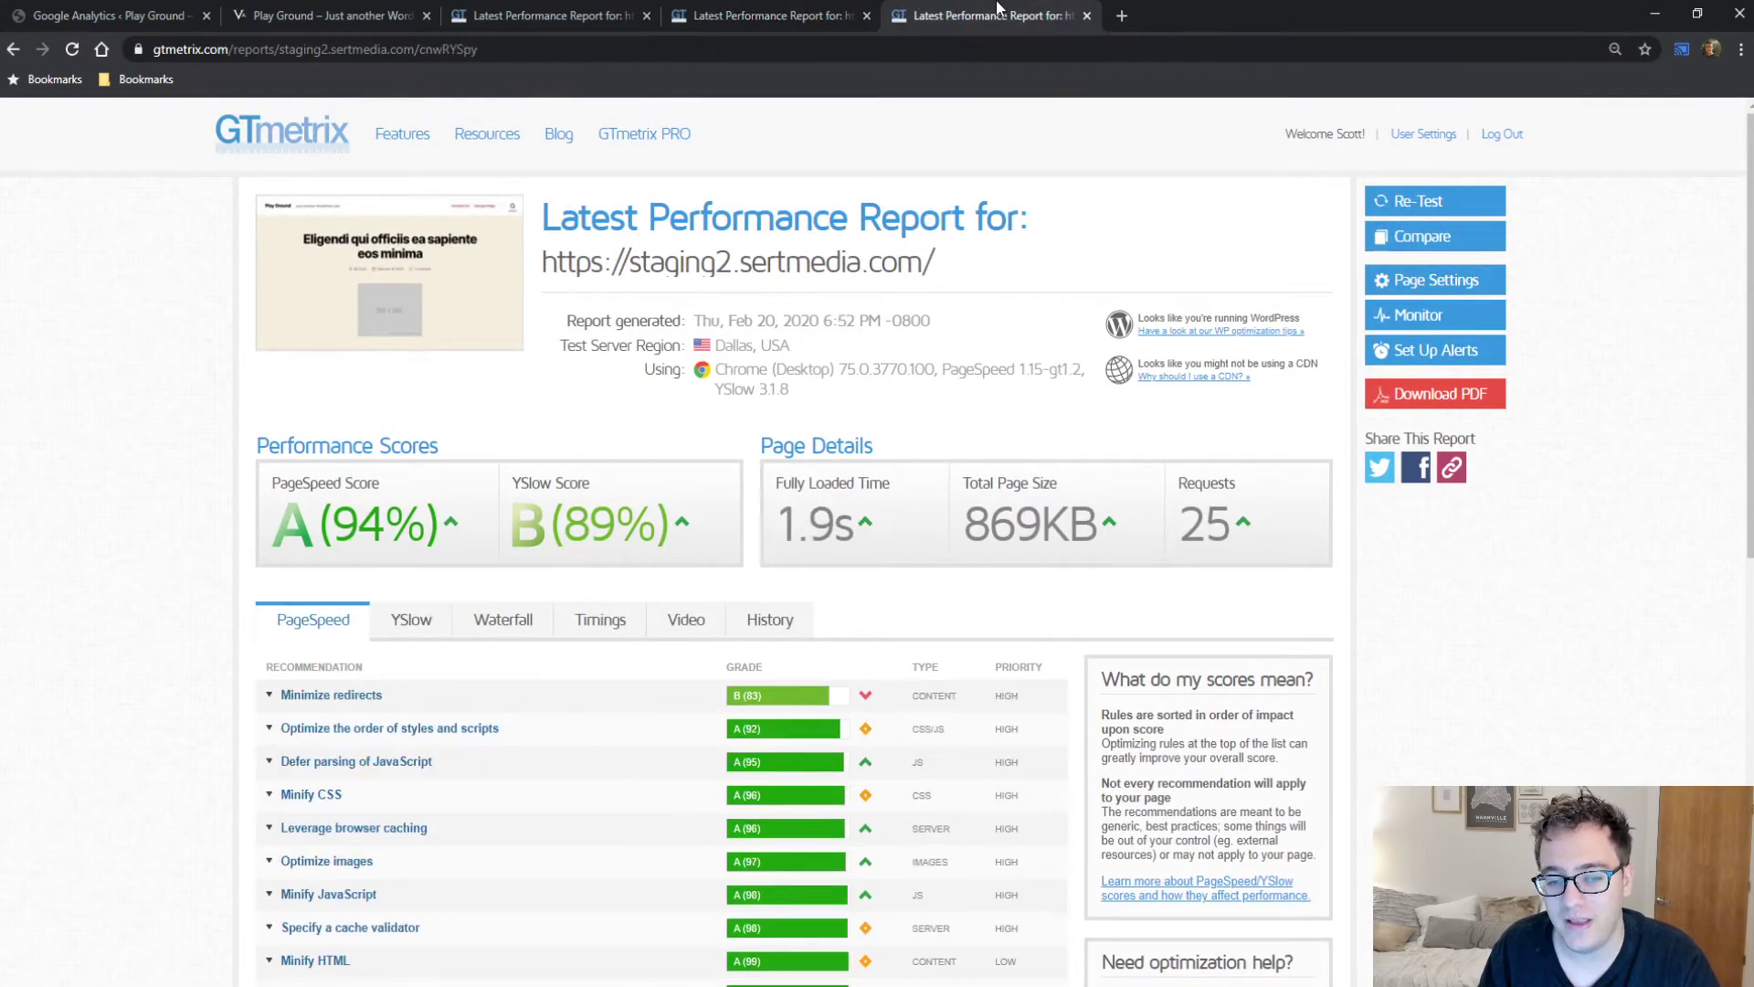
left_click(745, 11)
left_click(894, 11)
left_click(727, 11)
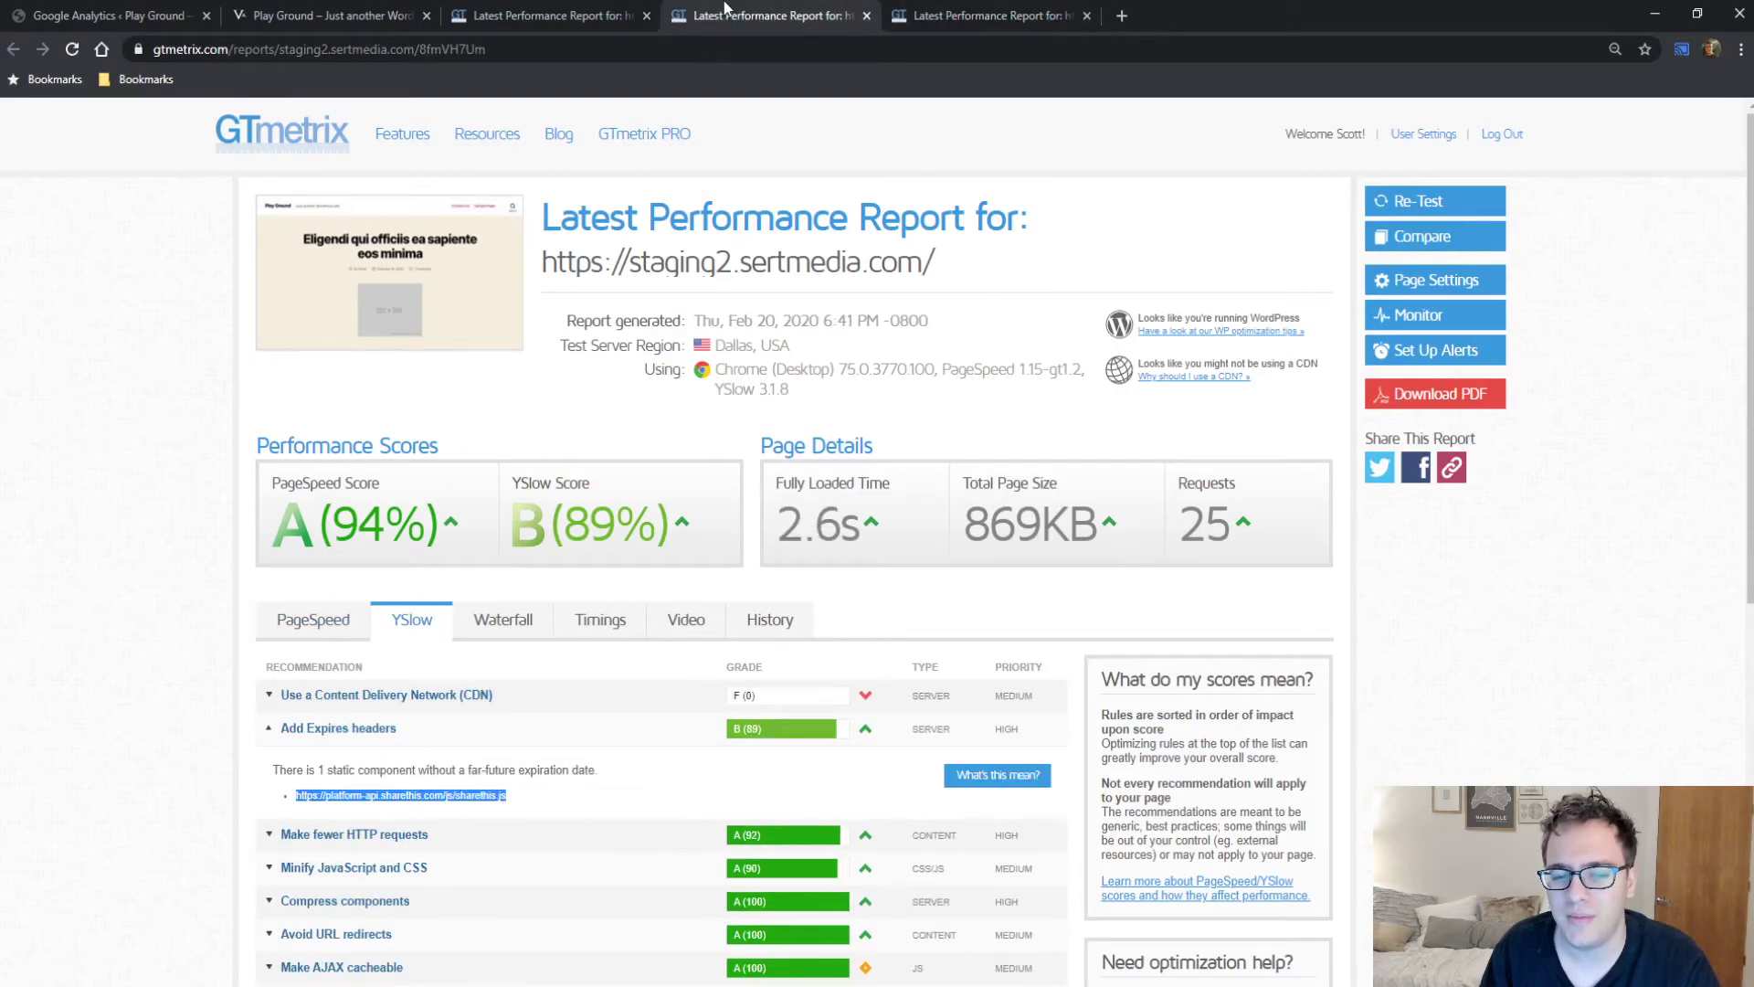
left_click(968, 12)
left_click(795, 11)
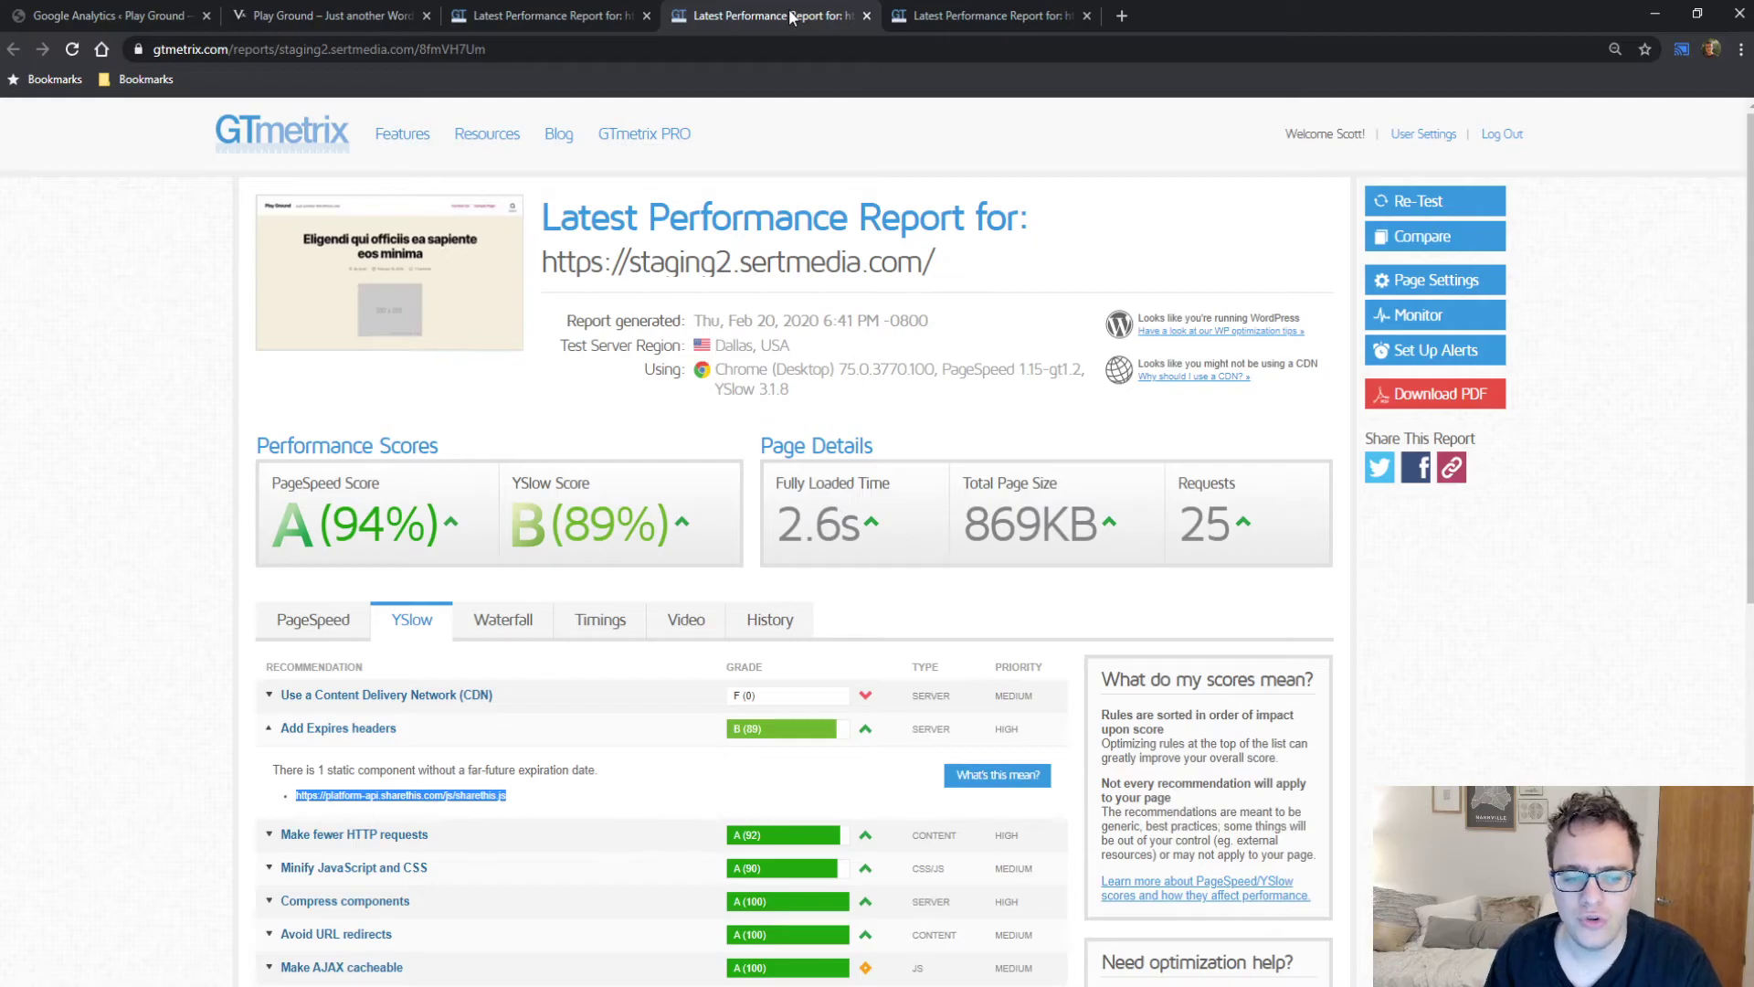
left_click(358, 629)
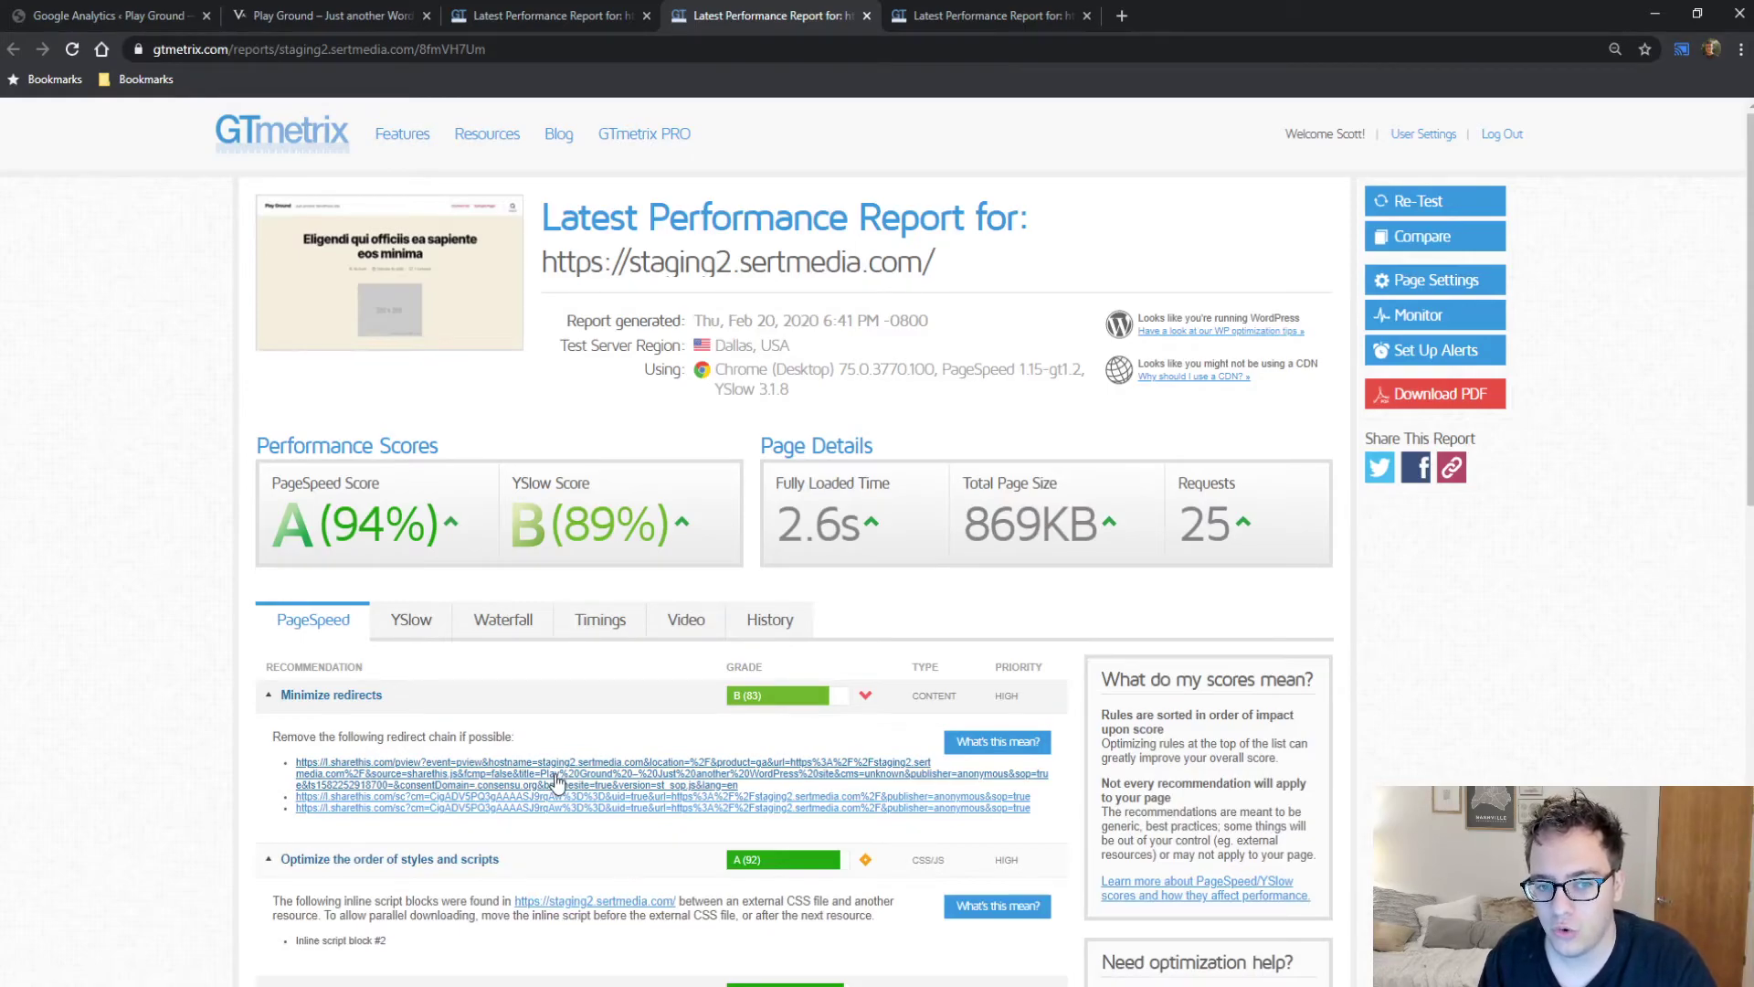
left_click(389, 634)
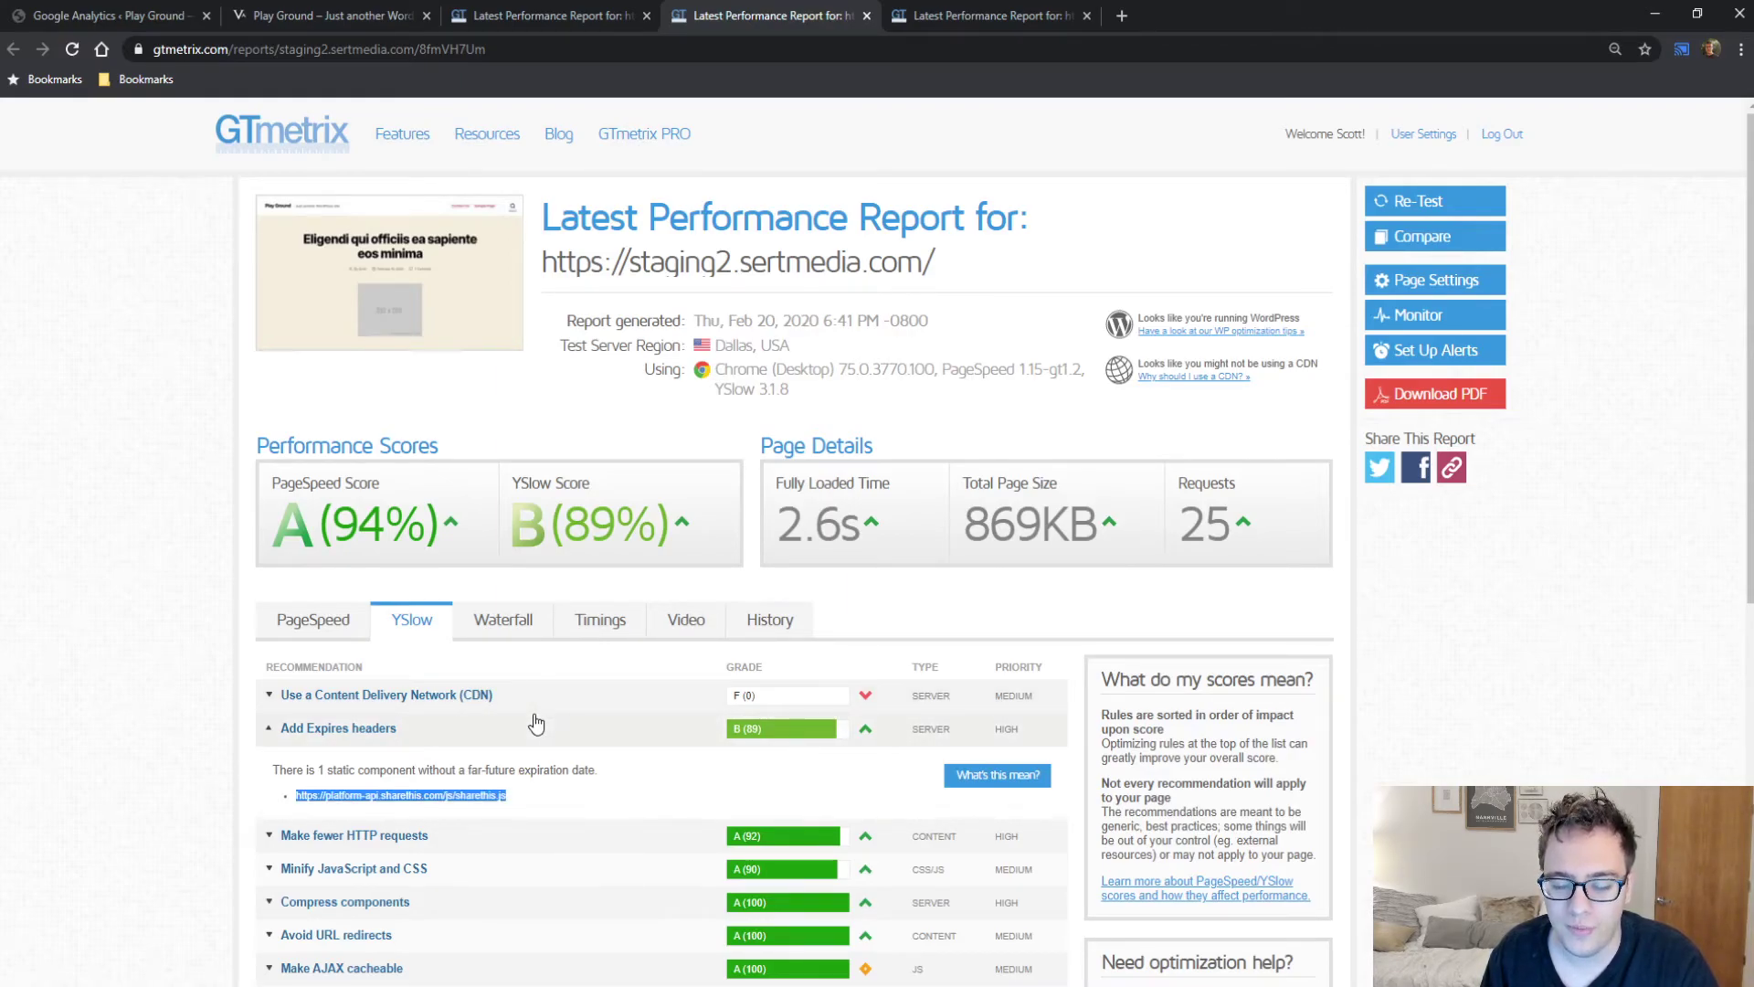
- Show the 2.6s report's waterfall chart down to the final sharethis requests
left_click(526, 628)
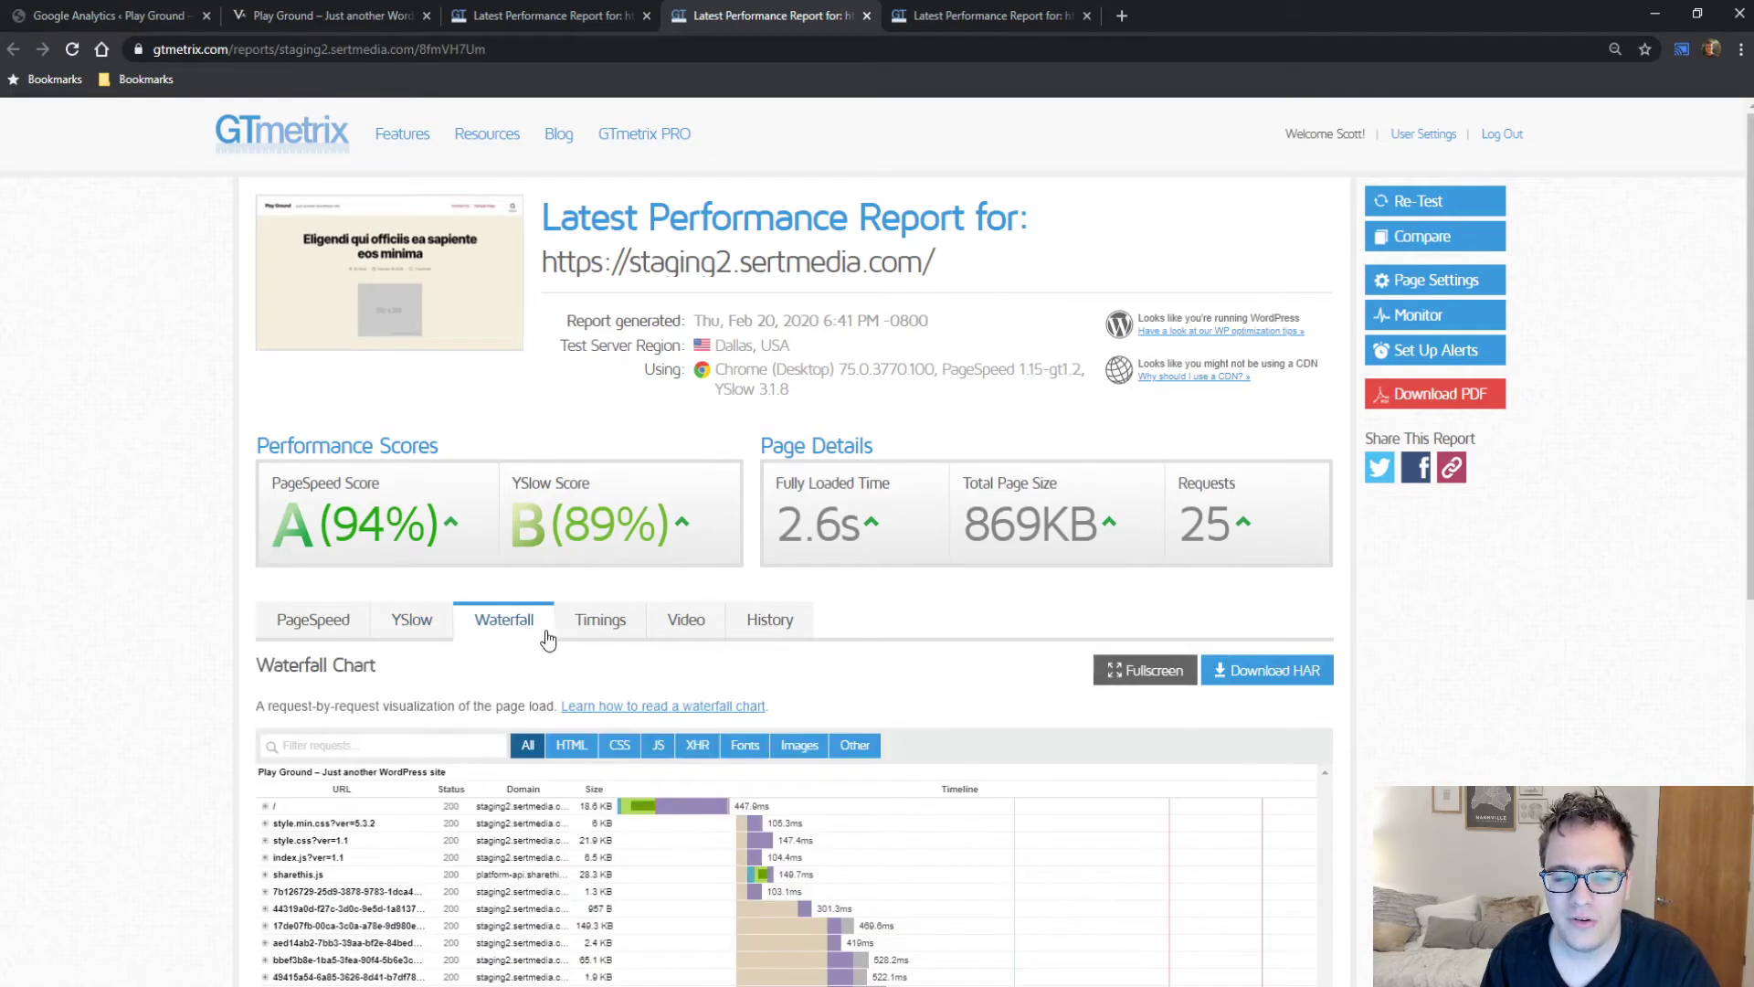
scroll(545, 644, "down", 6)
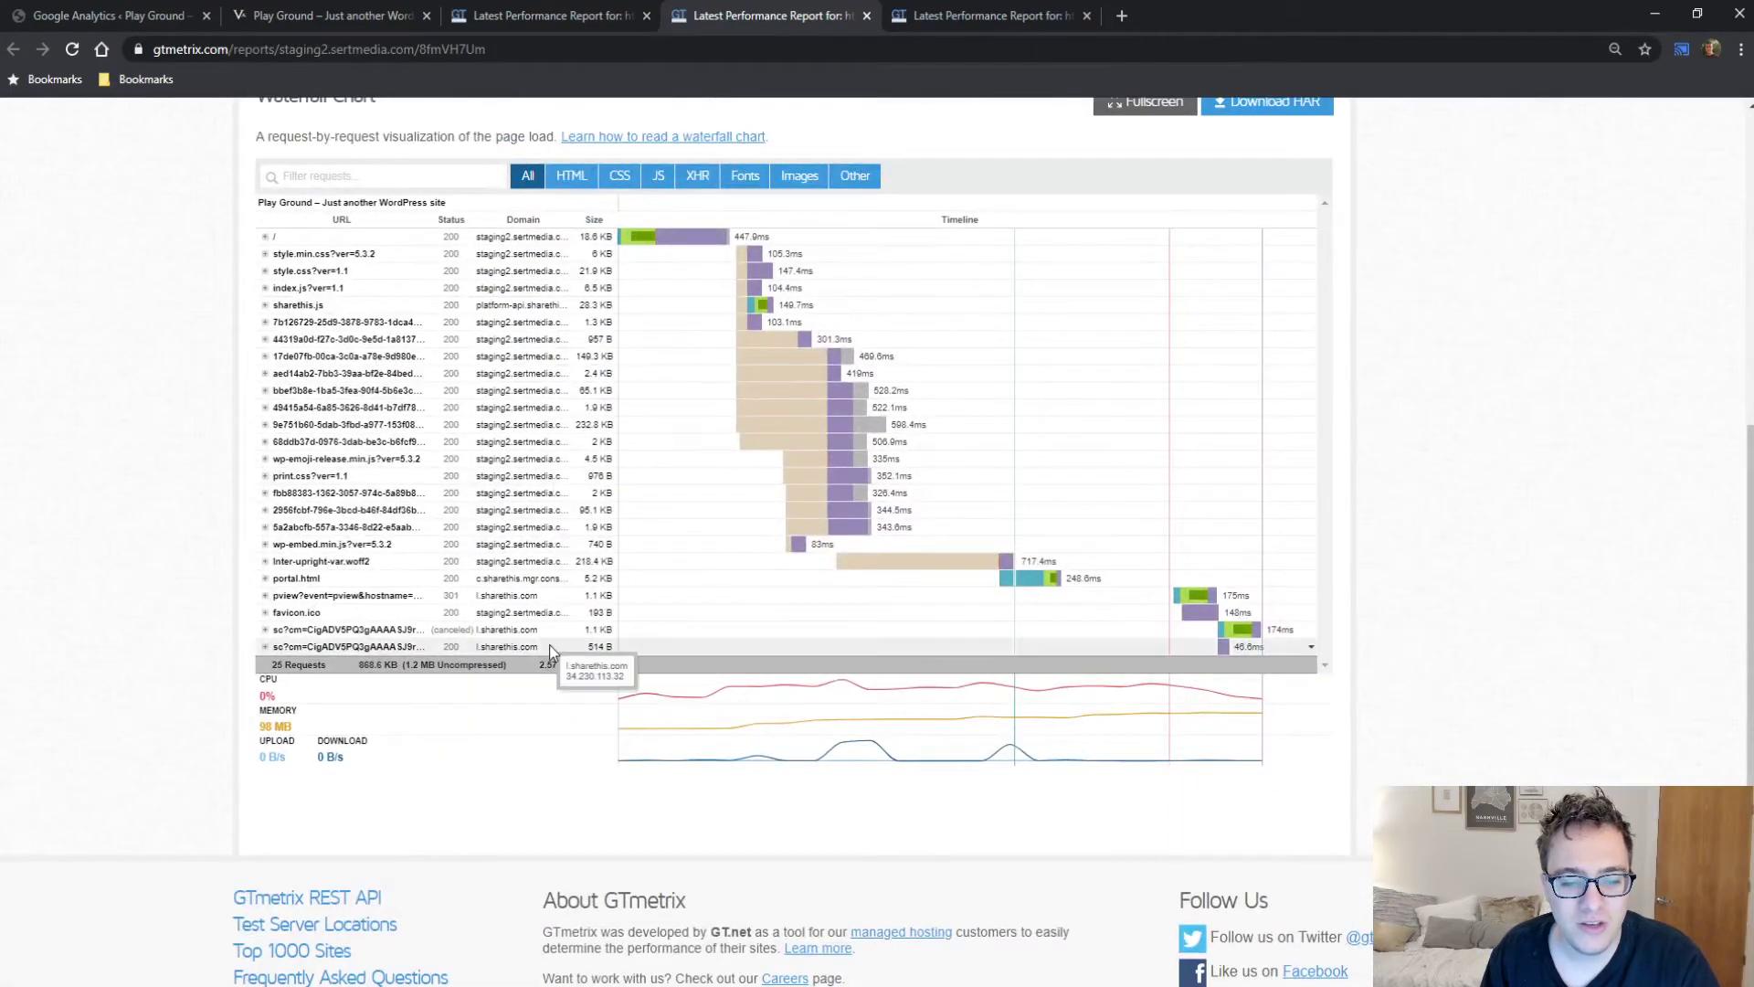